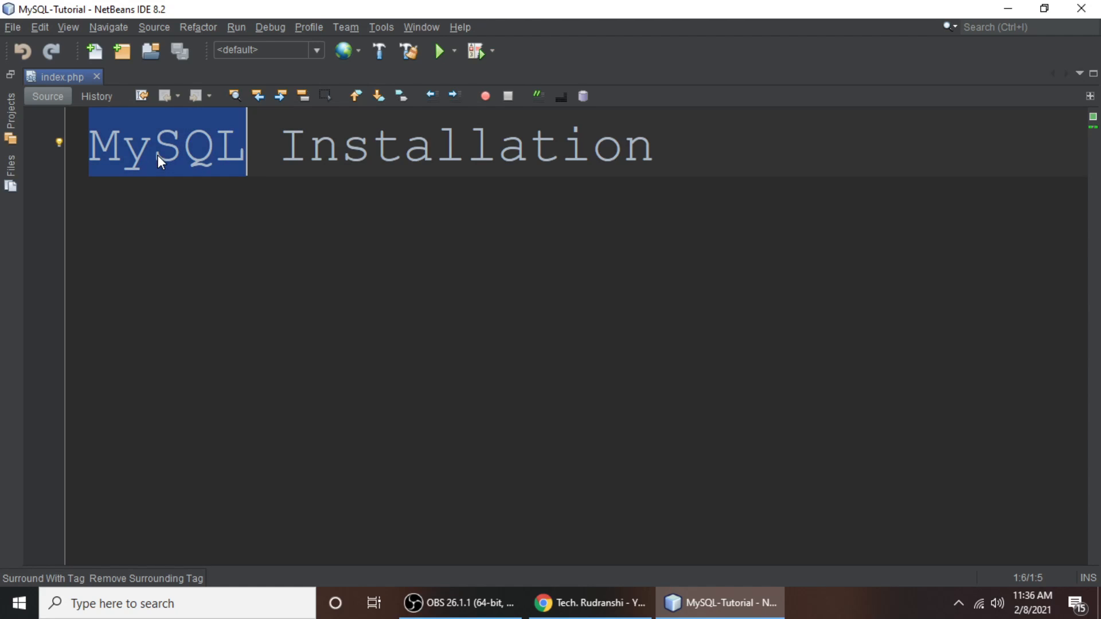
# - Switch to Chrome, search Google for "xampp" in a new tab and open the Apache Friends XAMPP site
pyautogui.click(591, 603)
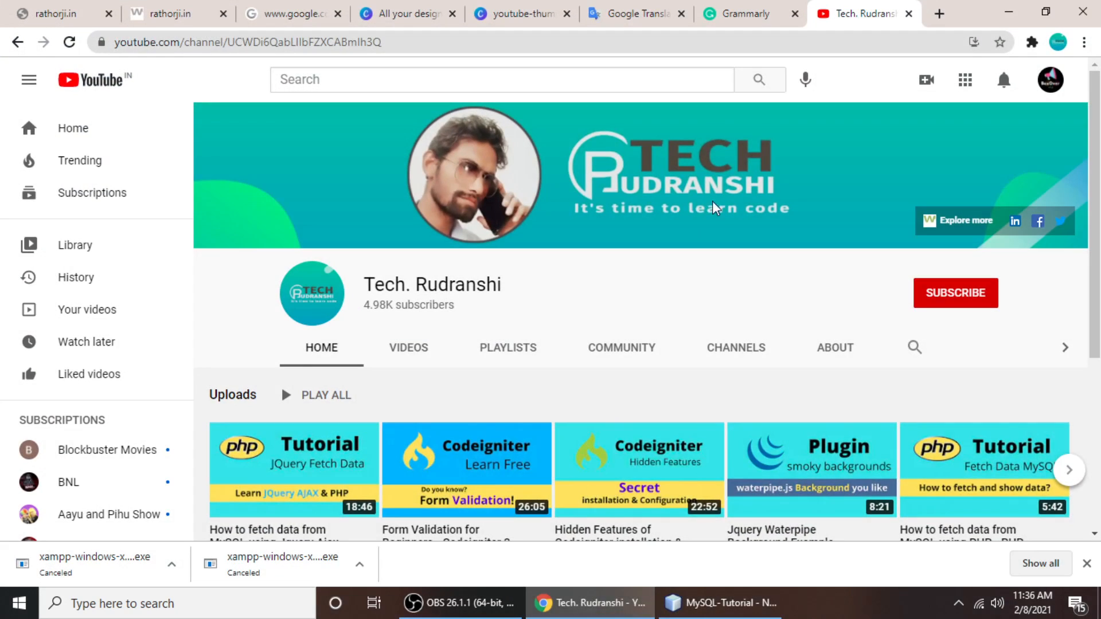
pyautogui.click(938, 13)
pyautogui.click(493, 41)
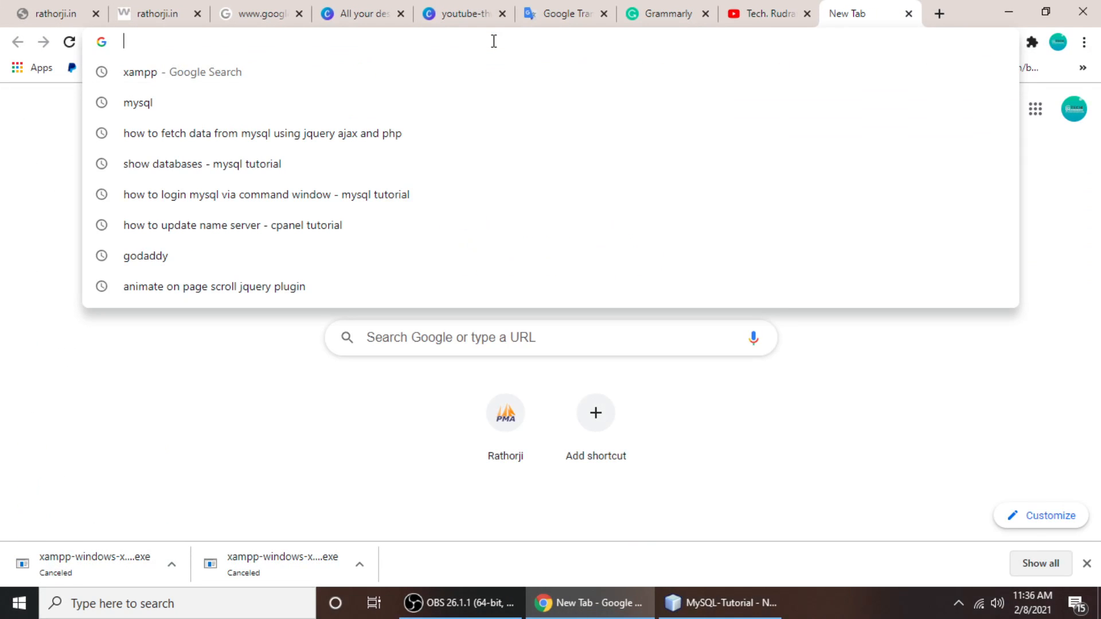
pyautogui.write('xampp')
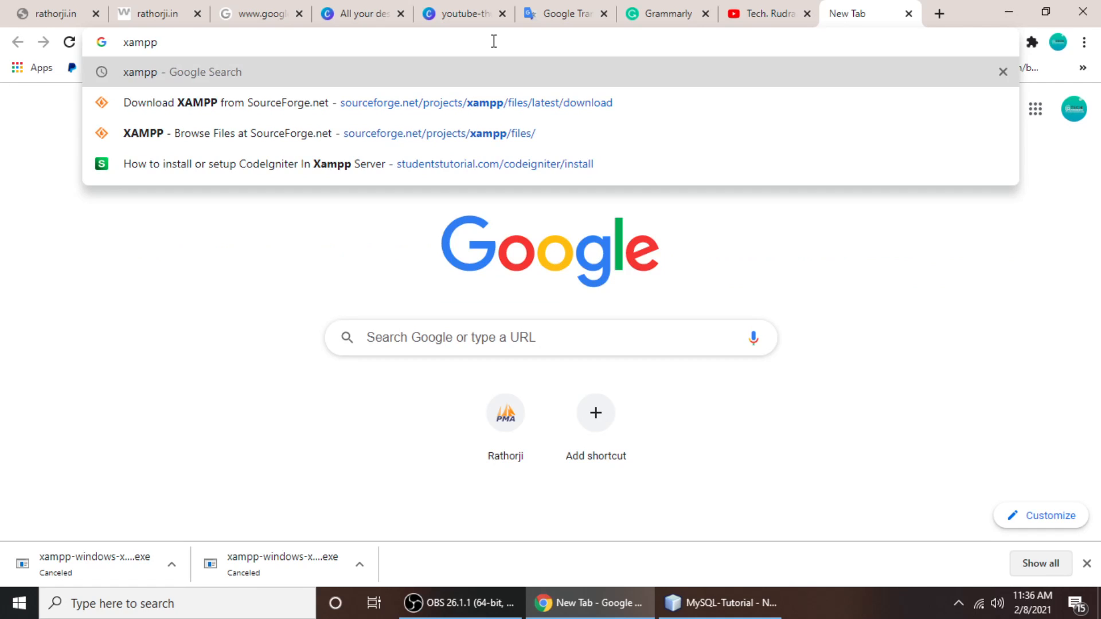
pyautogui.press('Return')
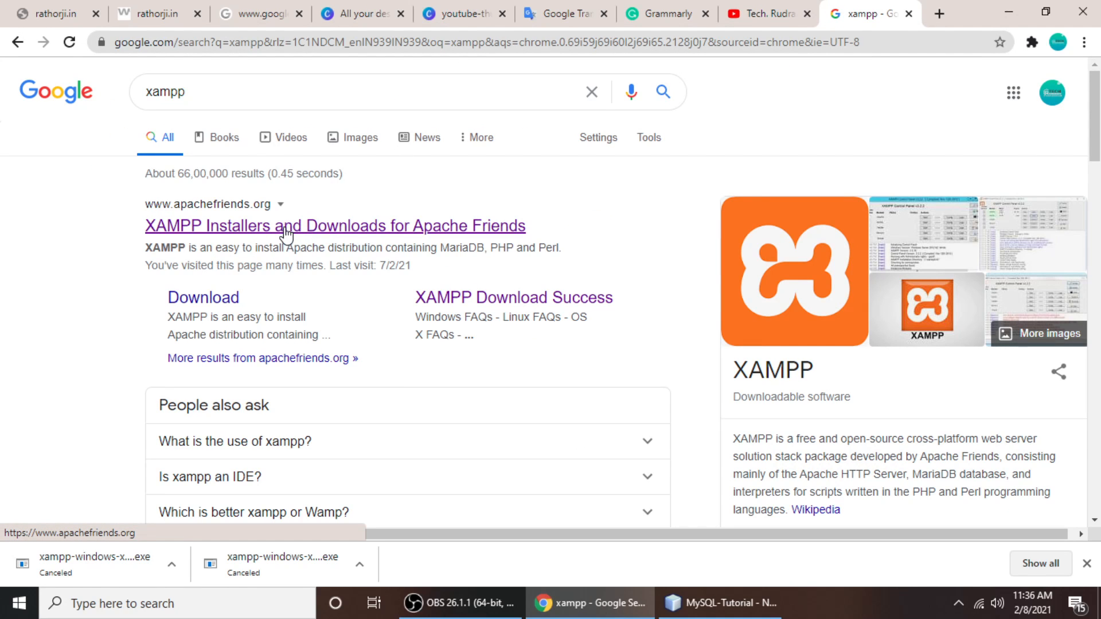
pyautogui.click(285, 228)
pyautogui.click(282, 229)
# - Save the XAMPP for Windows 8.0.1 installer to the Desktop and cancel the running download
pyautogui.scroll(-3, 573, 326)
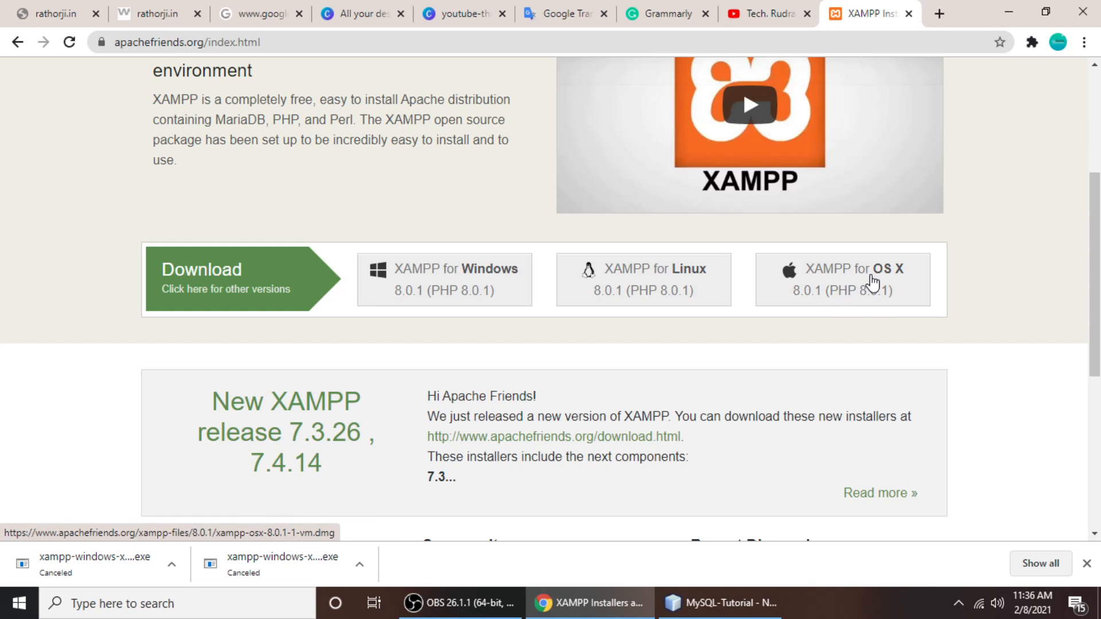
pyautogui.click(441, 283)
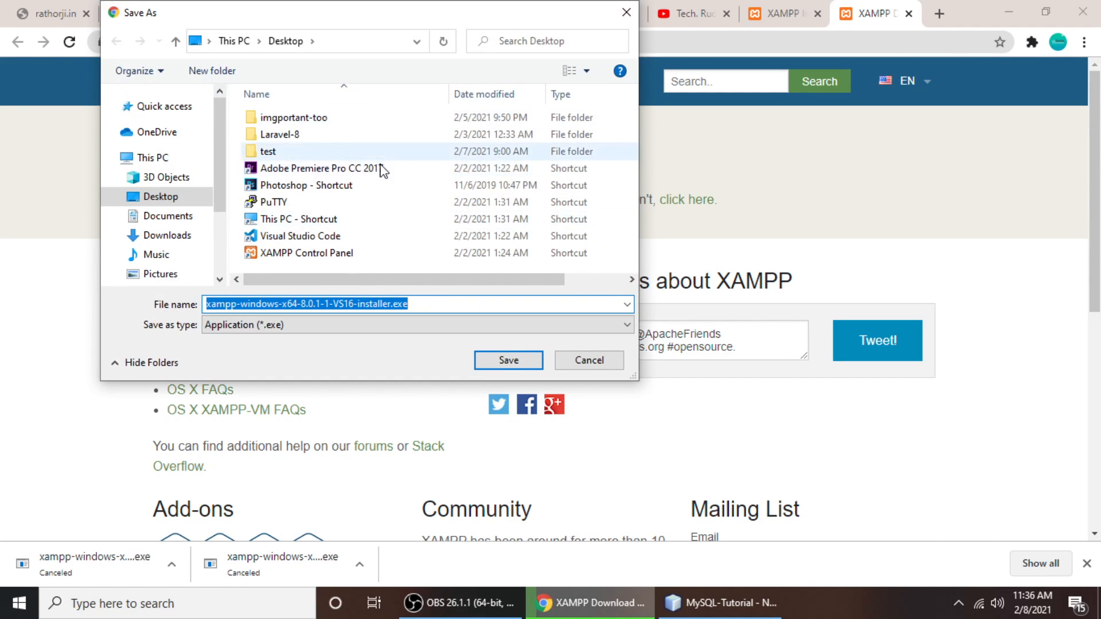
pyautogui.click(507, 359)
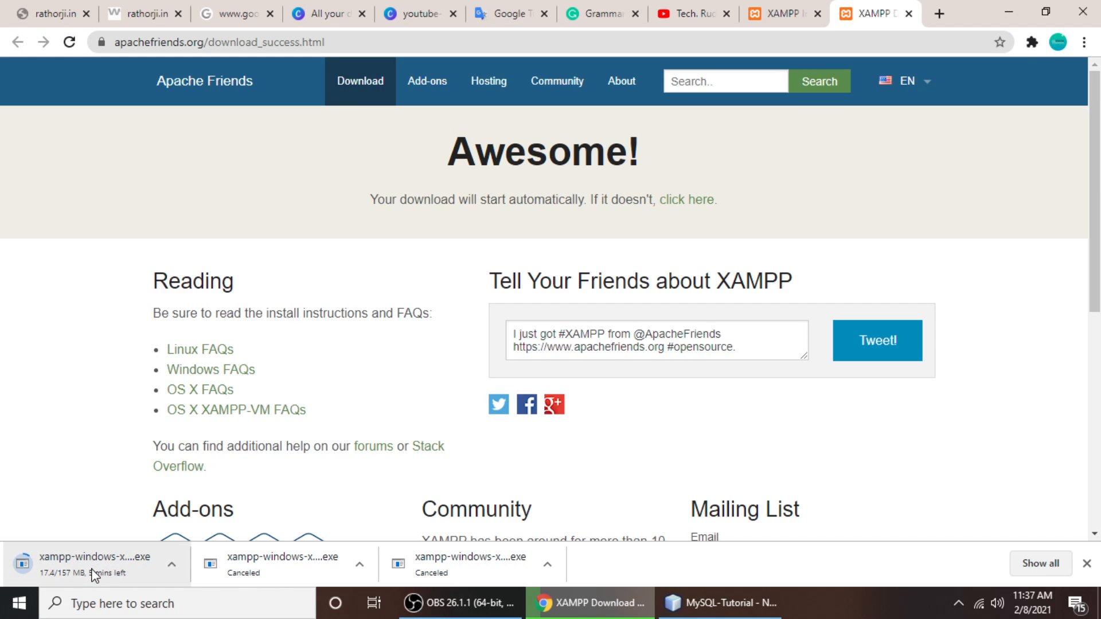
pyautogui.click(172, 569)
pyautogui.click(185, 536)
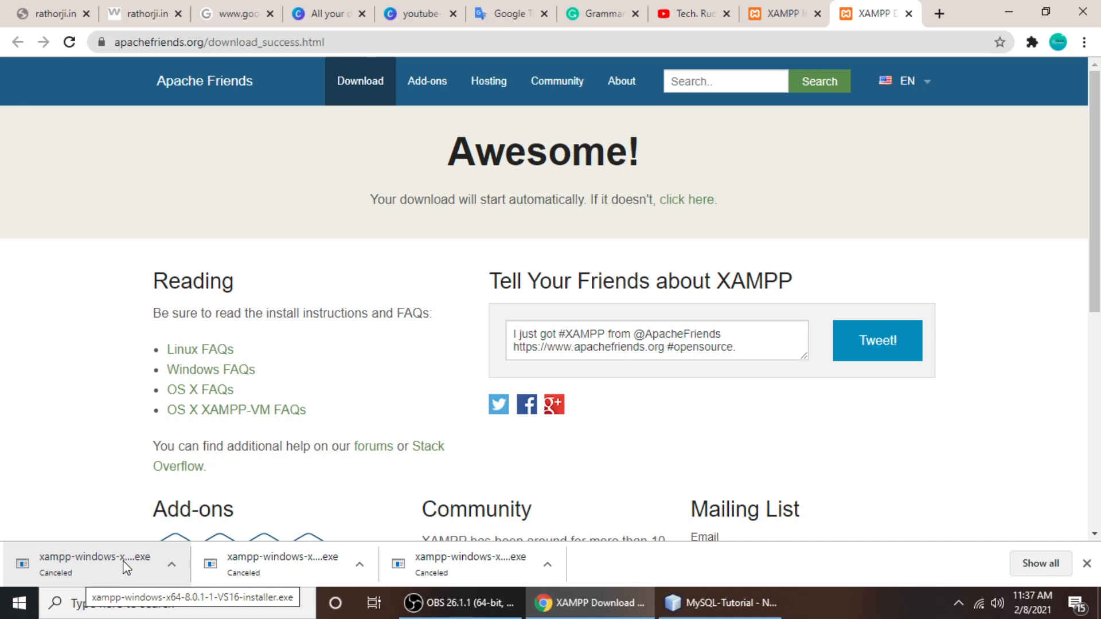
# - Find the installed XAMPP Control Panel with Windows search, open it and move its window towards the screen's centre
pyautogui.click(110, 609)
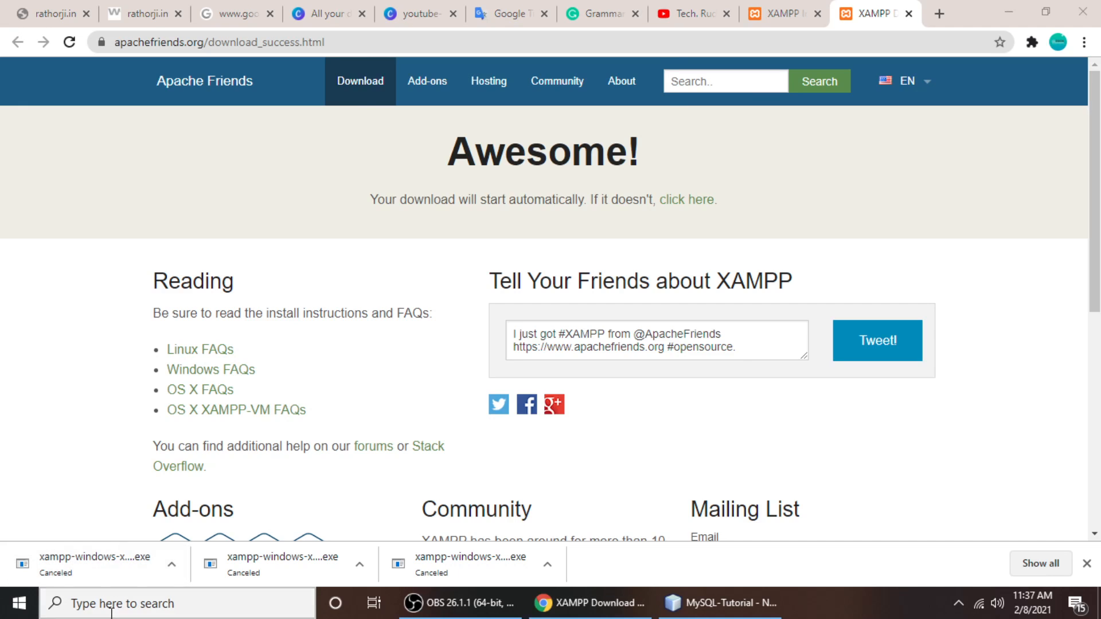
pyautogui.write('xamp')
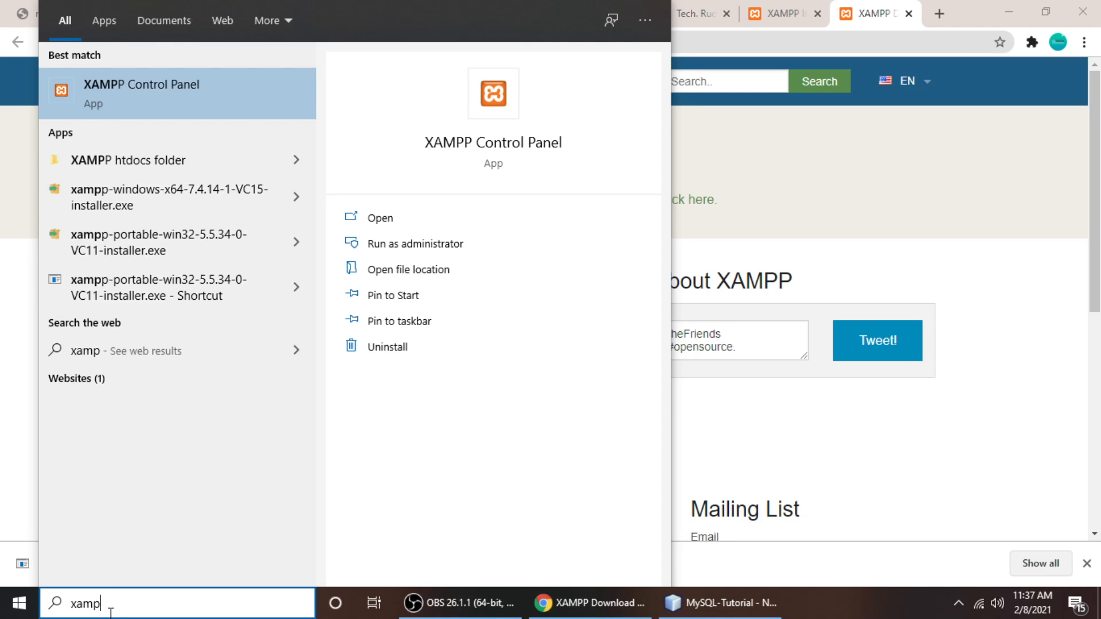
pyautogui.press('Return')
pyautogui.moveTo(310, 16); pyautogui.dragTo(601, 124)
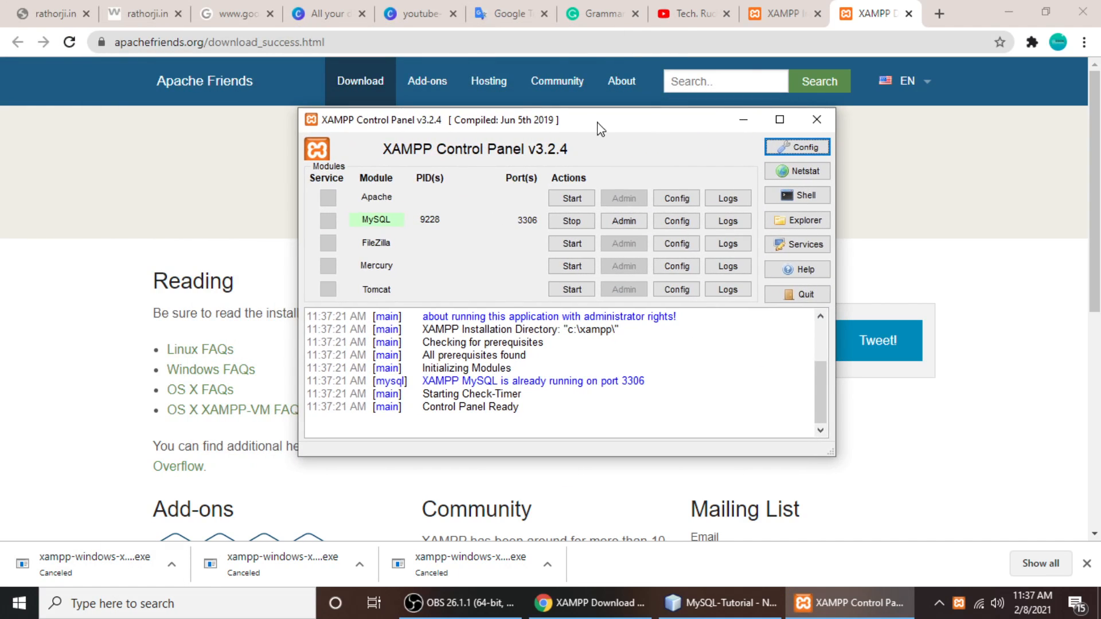
# - Stop the MySQL module in the XAMPP Control Panel and start it again
pyautogui.click(559, 228)
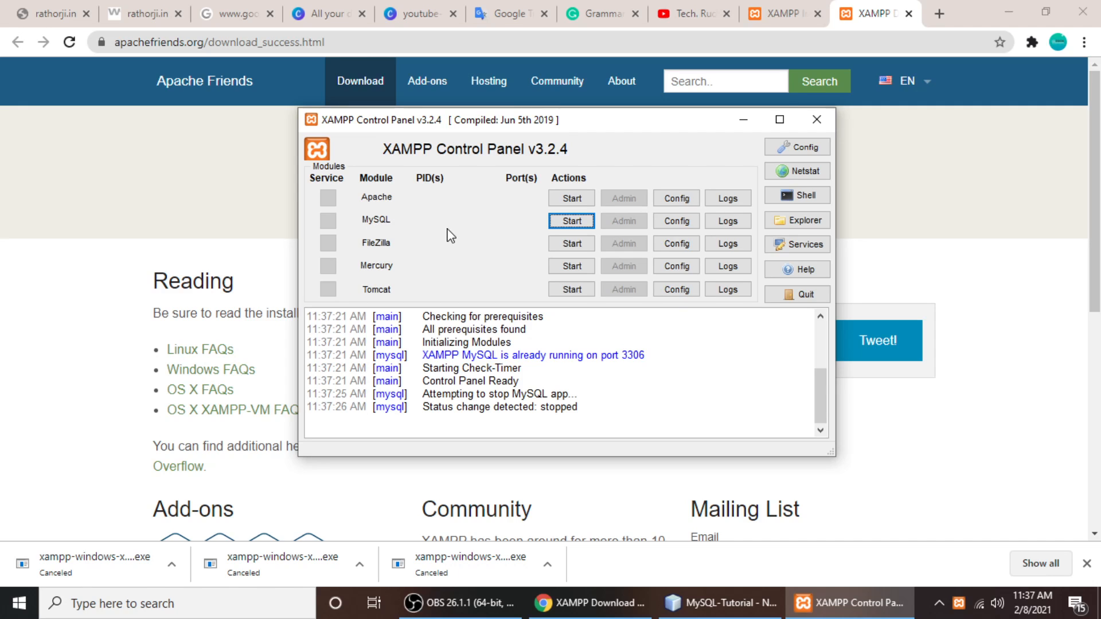
pyautogui.moveTo(523, 128)
pyautogui.mouseDown()
pyautogui.moveTo(528, 154)
pyautogui.moveTo(480, 128)
pyautogui.moveTo(533, 136)
pyautogui.mouseUp()
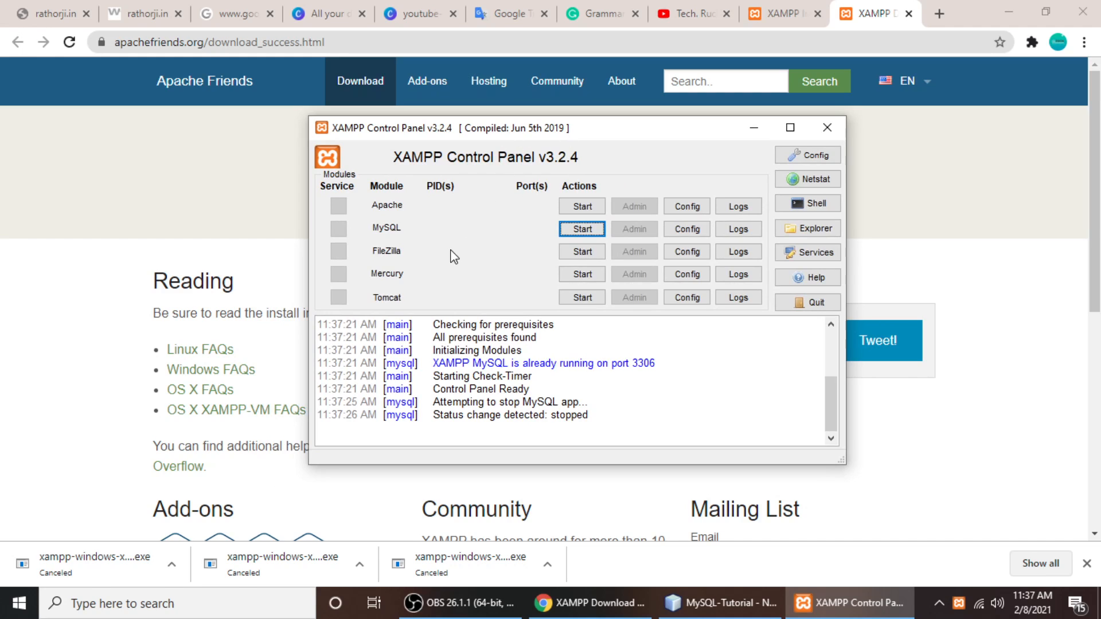
pyautogui.click(582, 230)
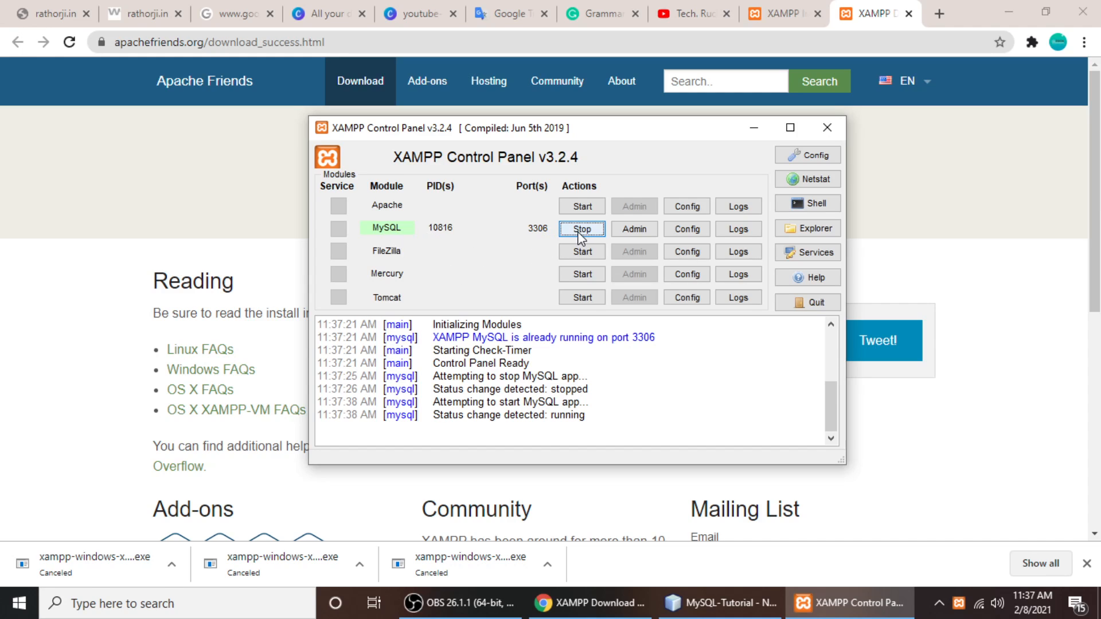
# - Close the XAMPP Control Panel window and both XAMPP browser tabs
pyautogui.click(826, 127)
pyautogui.click(908, 13)
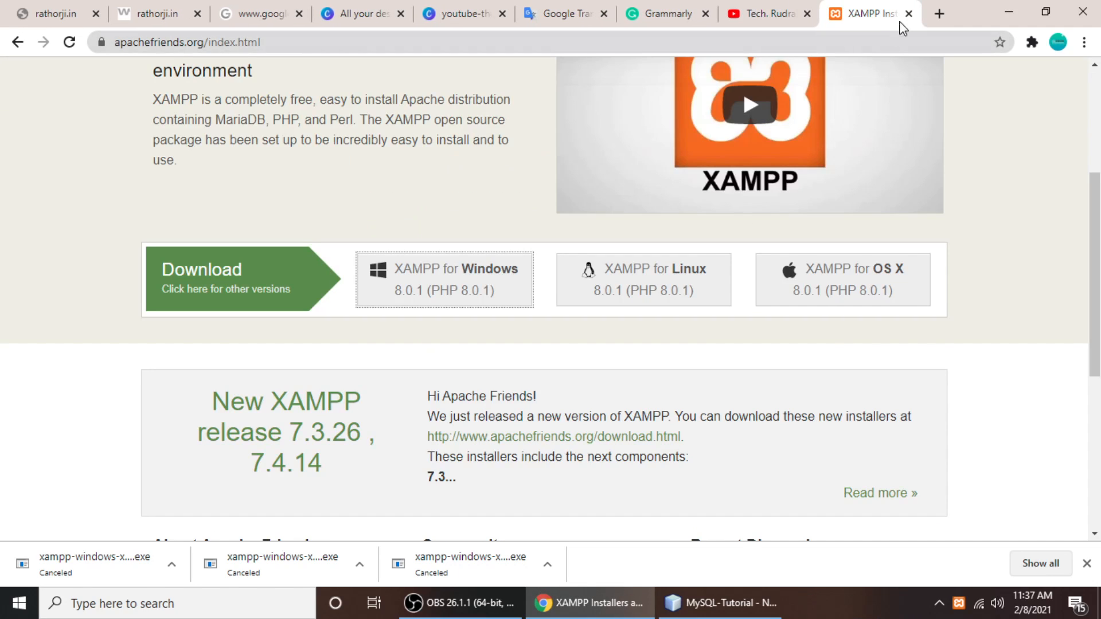
pyautogui.click(908, 14)
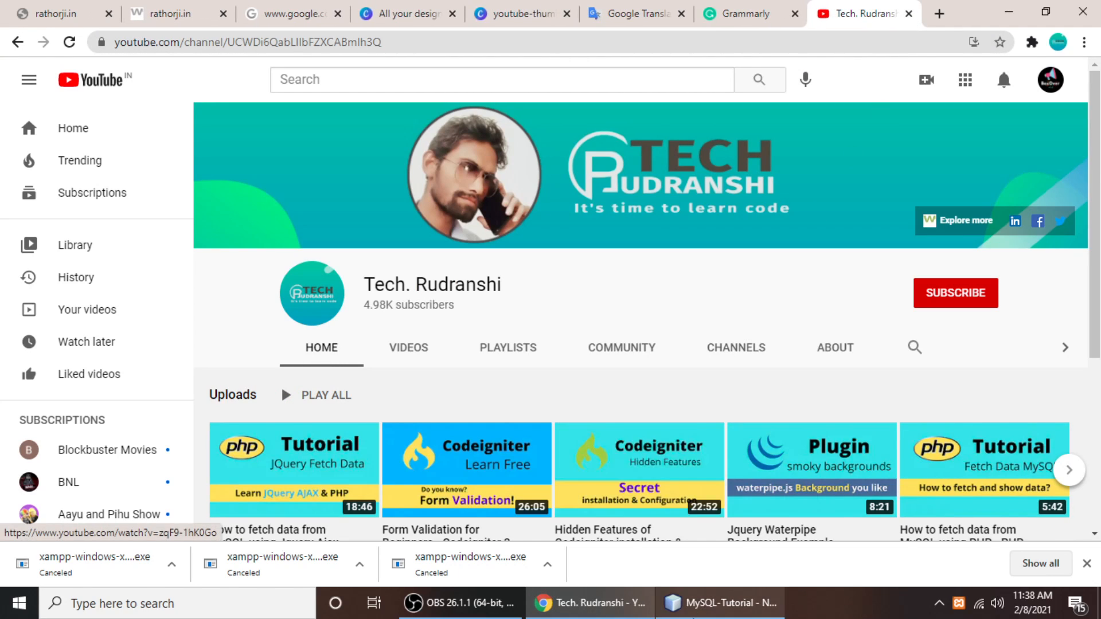
# - Show the desktop by minimizing the NetBeans and Chrome windows, and refresh it
pyautogui.click(720, 602)
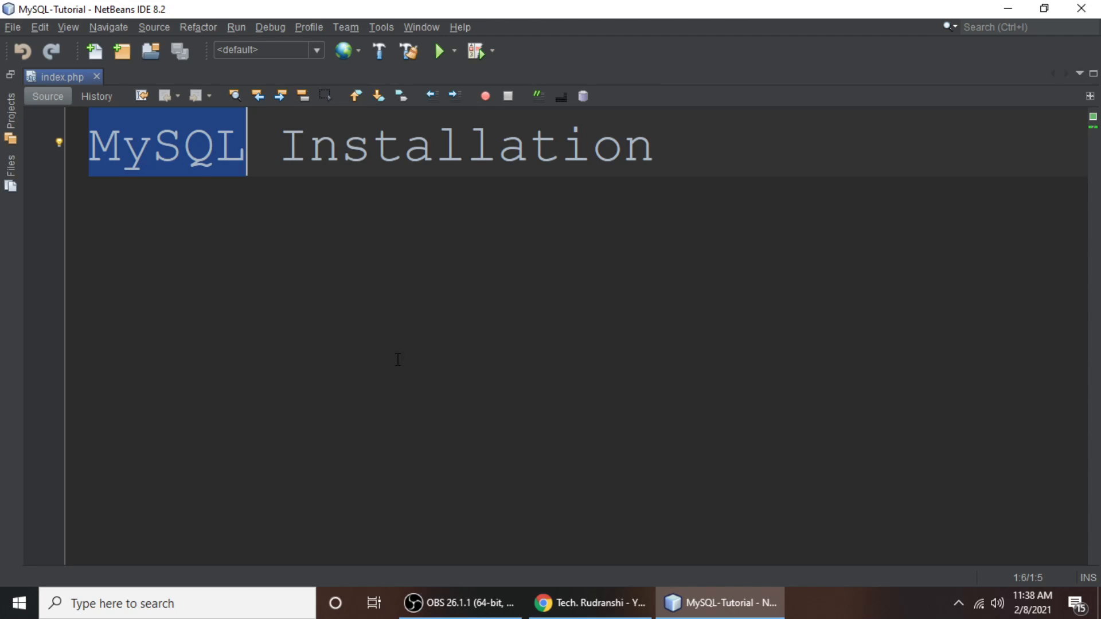
pyautogui.click(436, 154)
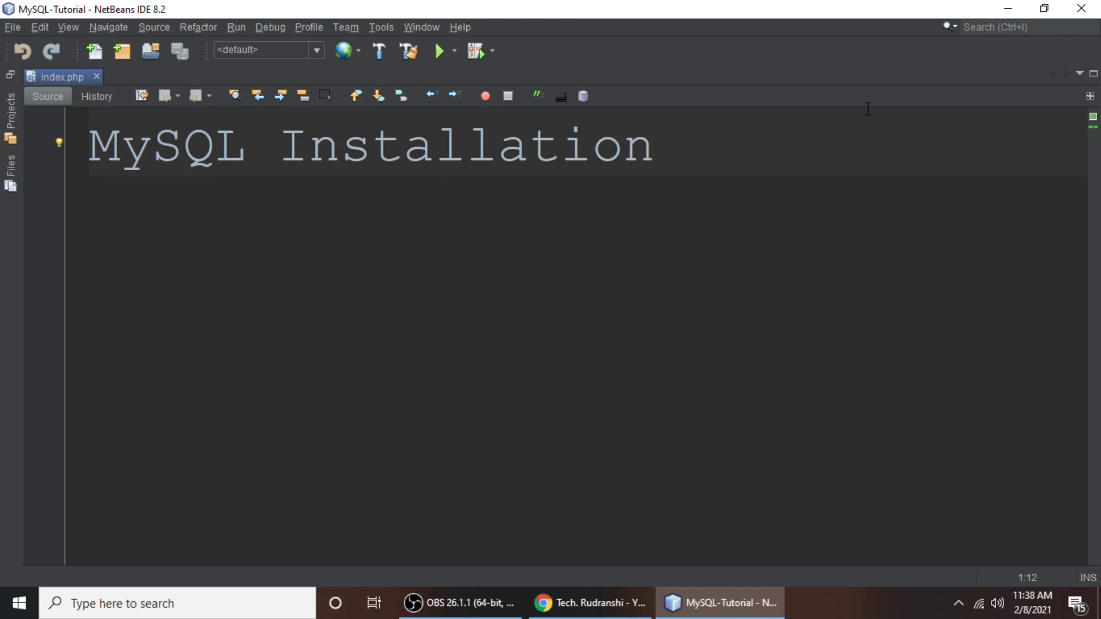
pyautogui.click(1010, 10)
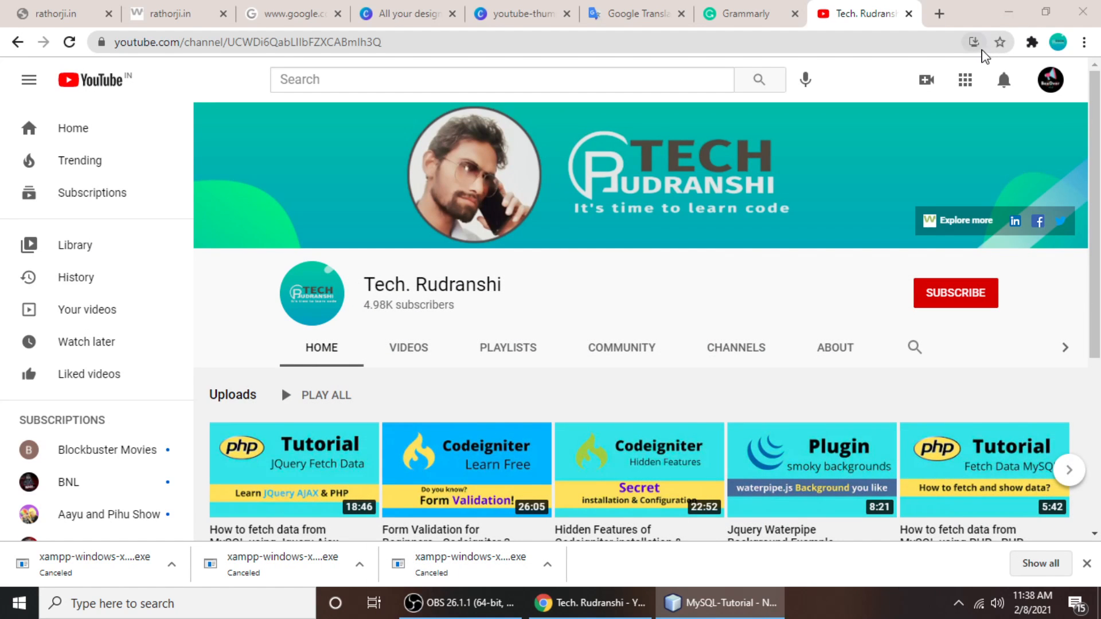
pyautogui.click(1012, 12)
pyautogui.rightClick(581, 131)
pyautogui.click(602, 179)
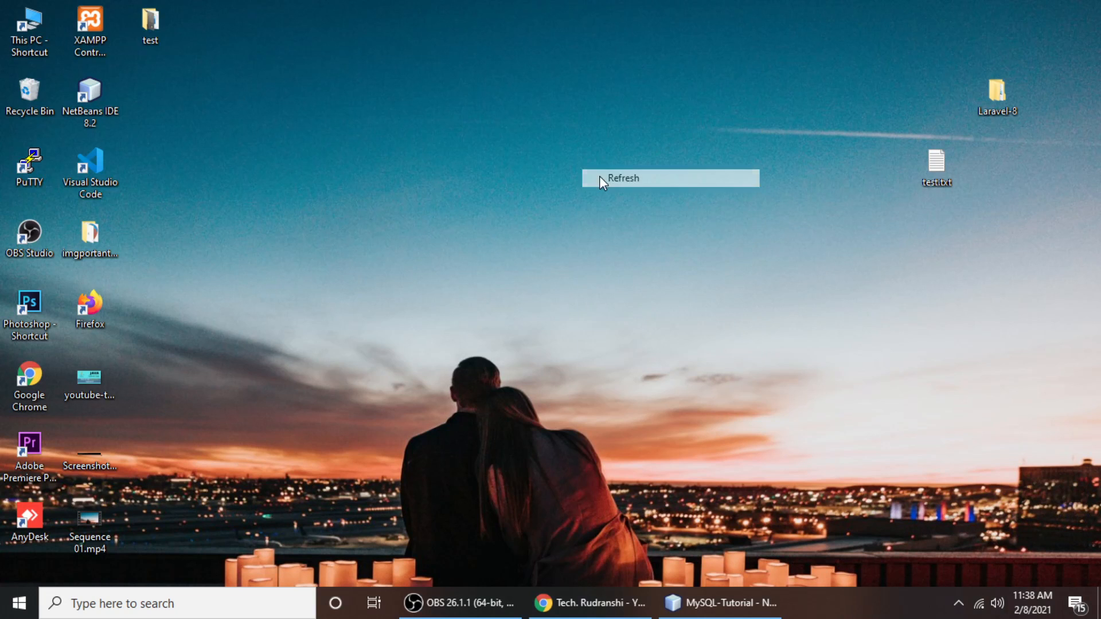
pyautogui.rightClick(394, 165)
pyautogui.click(413, 208)
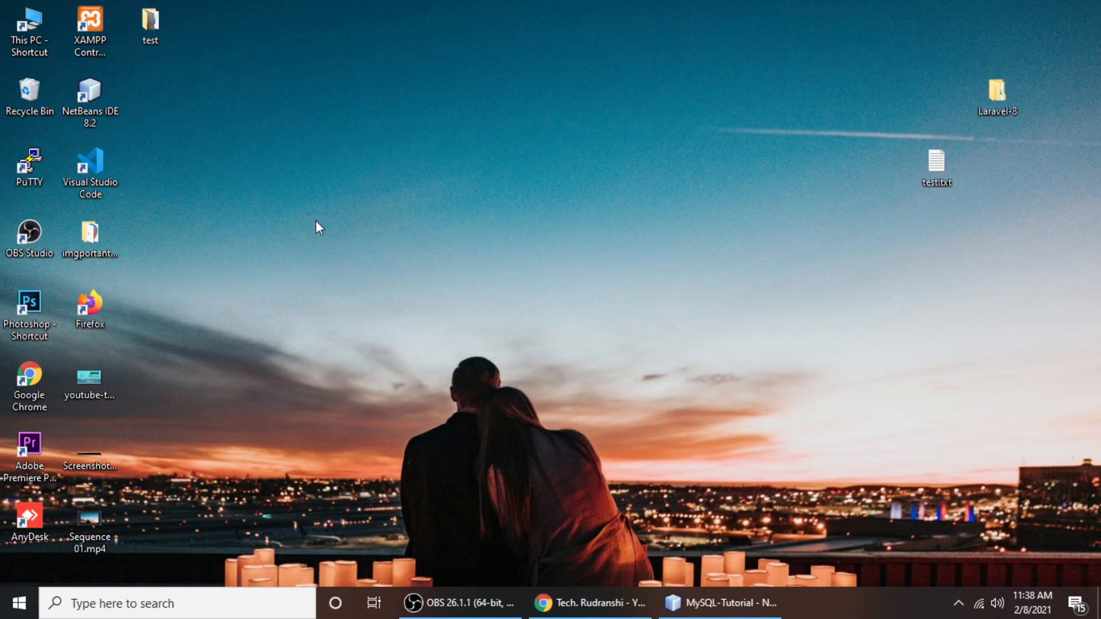
# - Open the folder C:\xampp\mysql\bin in File Explorer
pyautogui.doubleClick(30, 38)
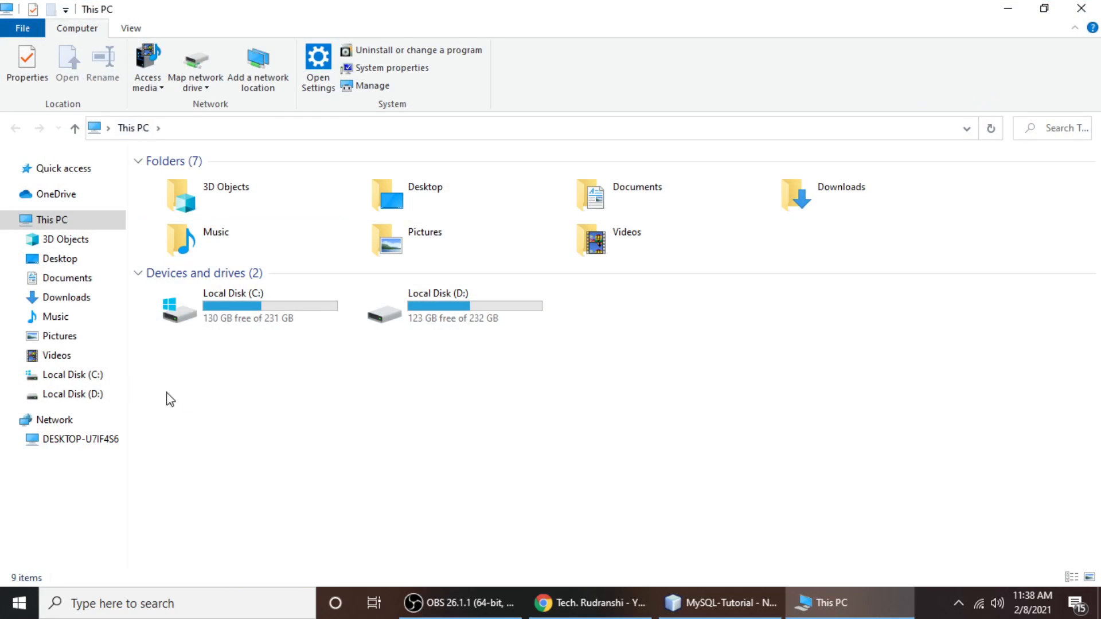
pyautogui.doubleClick(230, 317)
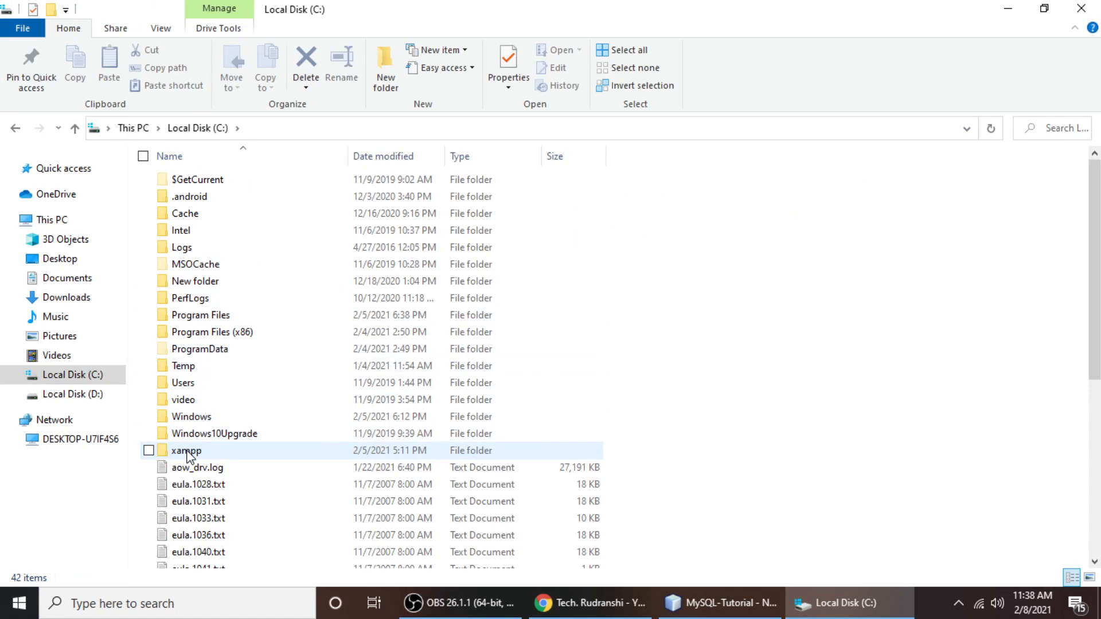
pyautogui.doubleClick(188, 453)
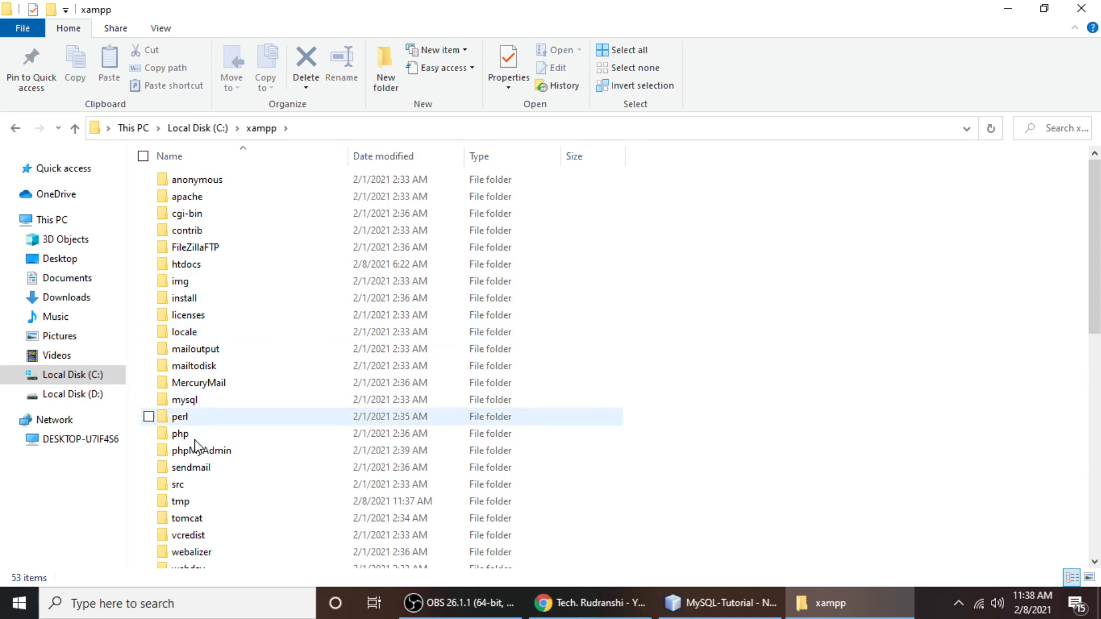
pyautogui.doubleClick(211, 401)
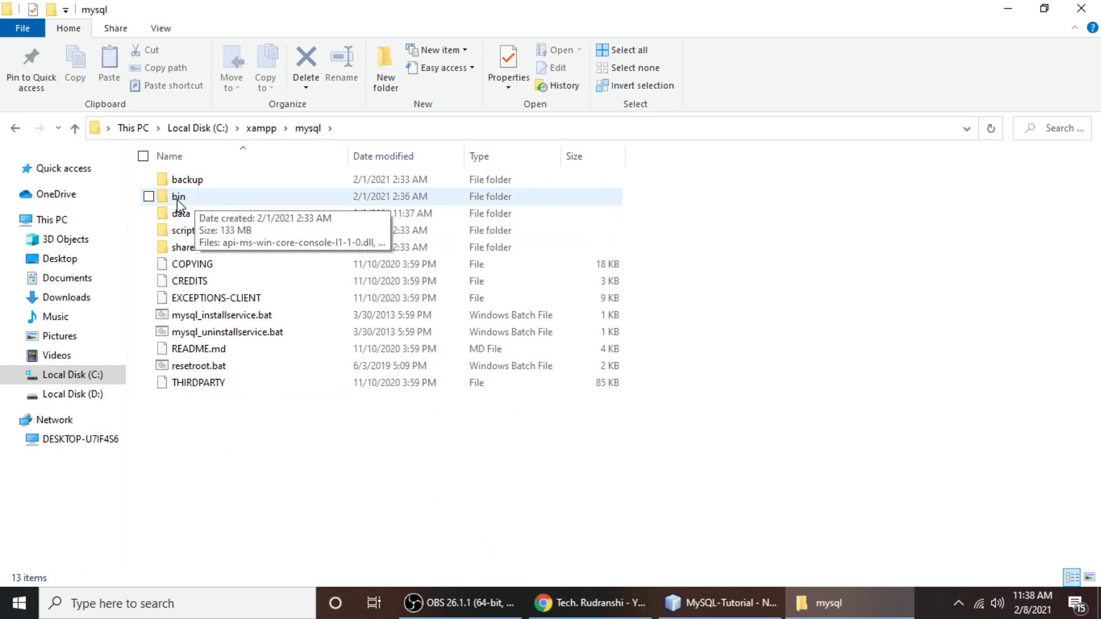
pyautogui.doubleClick(199, 201)
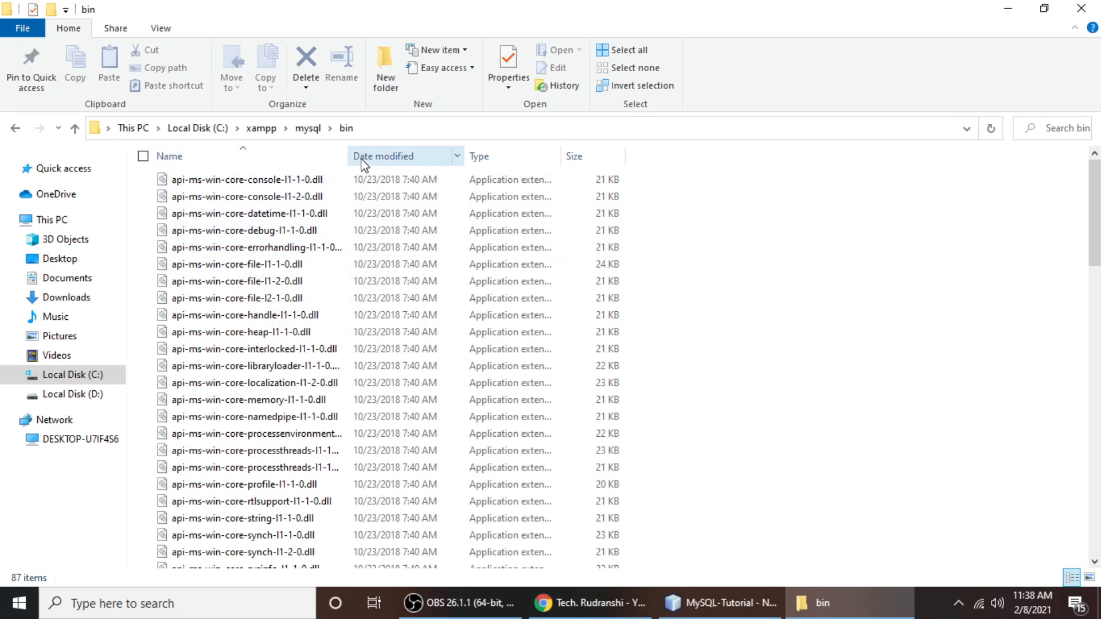
# - Open a cmd command prompt in the mysql\bin folder and move its window aside
pyautogui.click(385, 130)
pyautogui.write('cmd')
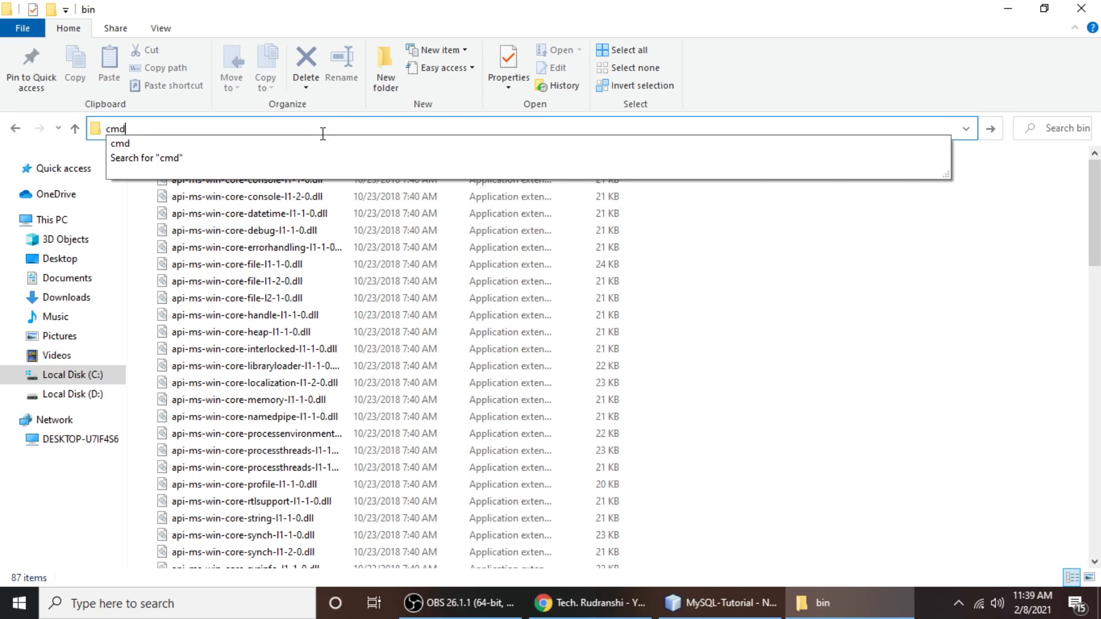
pyautogui.press('Return')
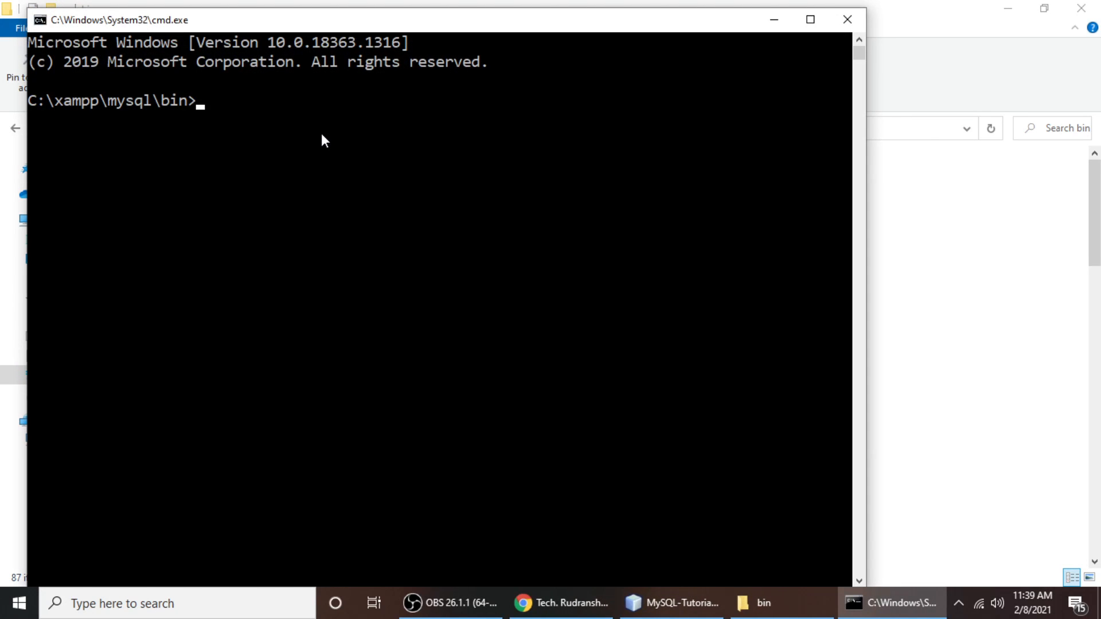
pyautogui.moveTo(378, 22); pyautogui.dragTo(542, 19)
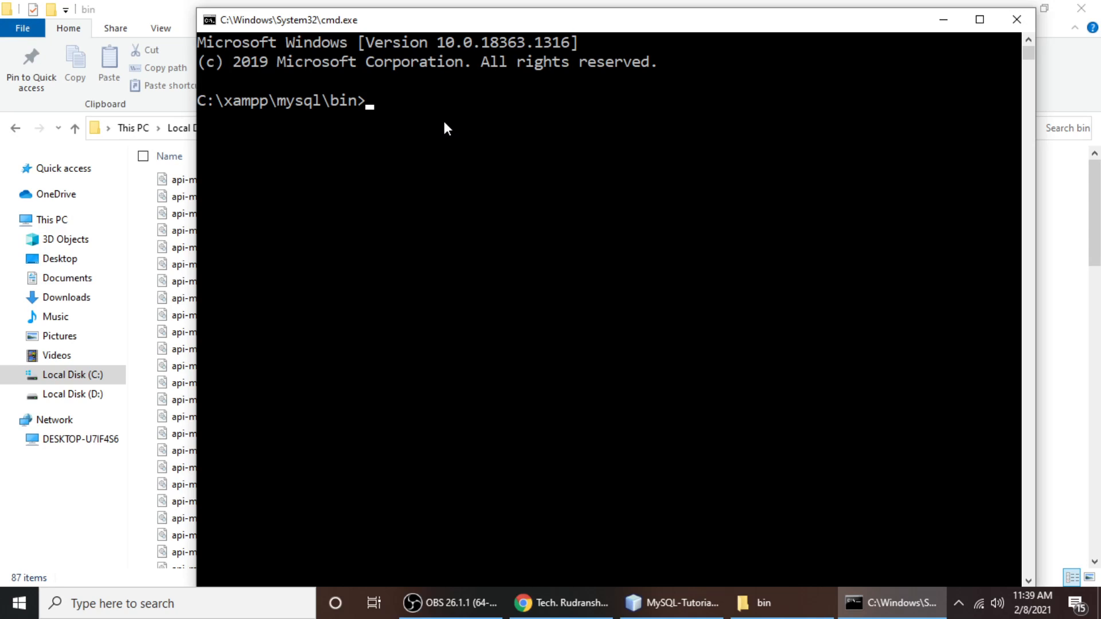
# - Log in to MySQL with "mysql -u root -p" and an empty password, checking the MySQL module in the XAMPP Control Panel before submitting
pyautogui.write('mysql')
pyautogui.write('-u root')
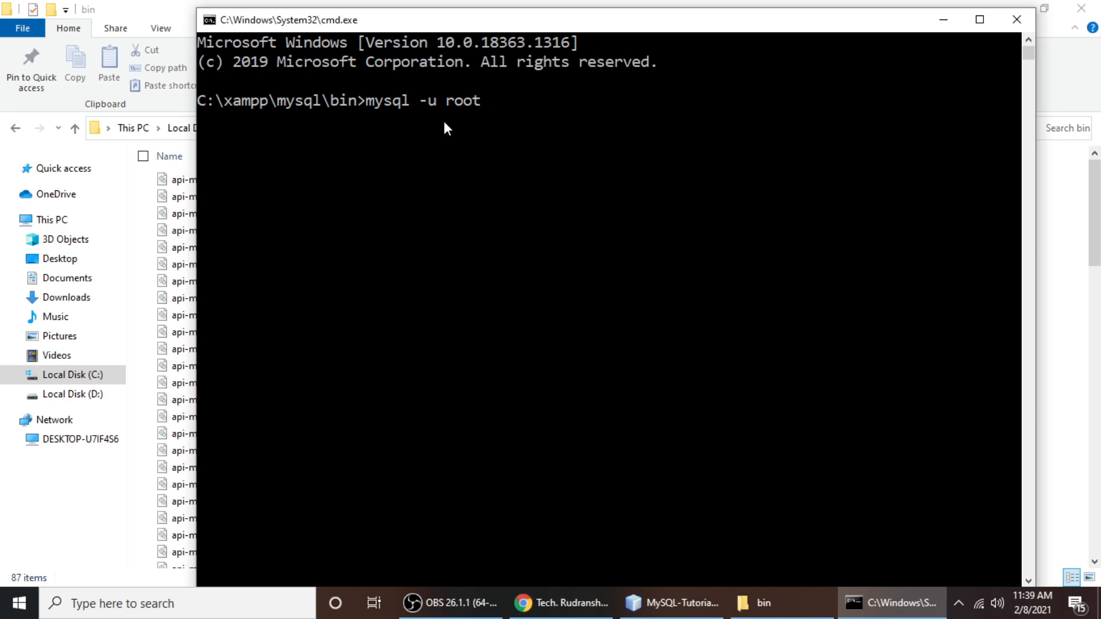
pyautogui.click(958, 606)
pyautogui.click(943, 507)
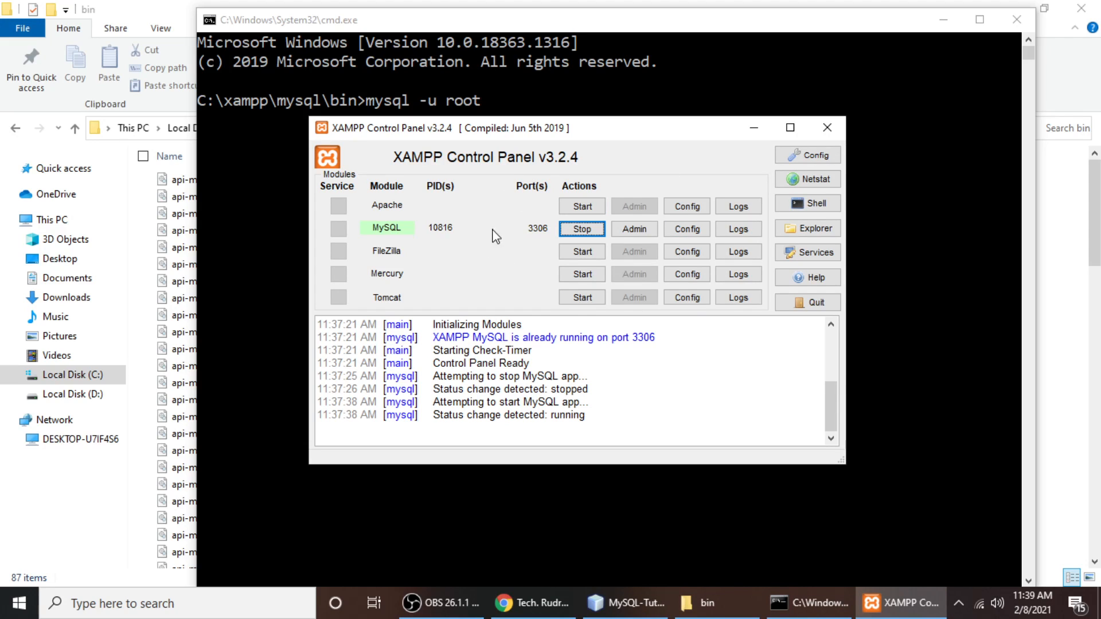
pyautogui.click(825, 129)
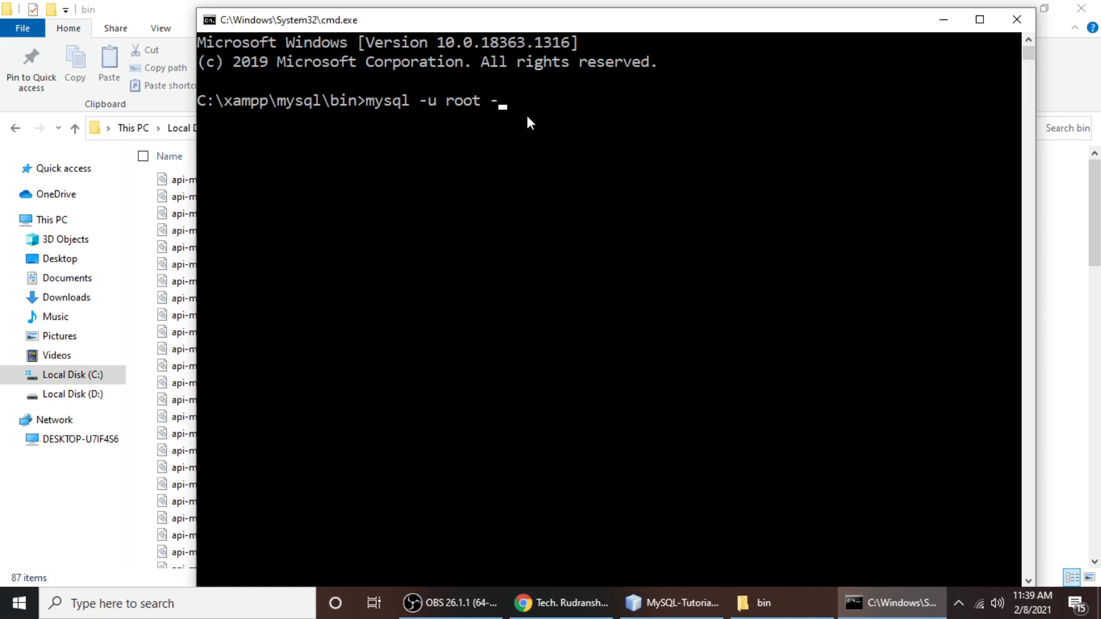
pyautogui.press('Return')
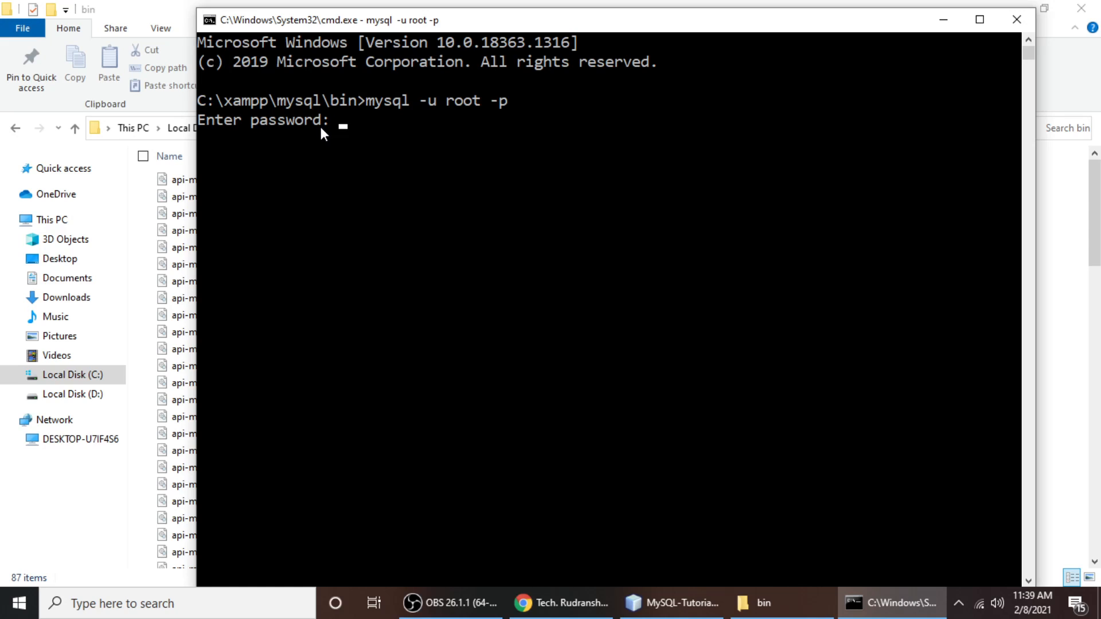
pyautogui.press('Return')
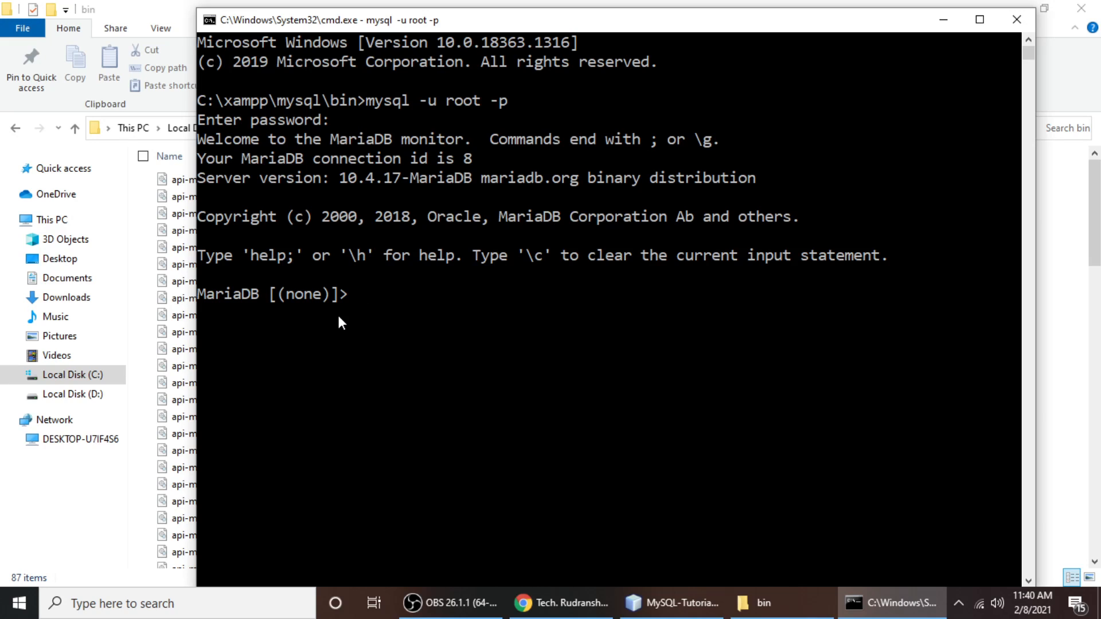
# - Run "show databases;" at the MariaDB prompt to list all databases on the server
pyautogui.write('show databases')
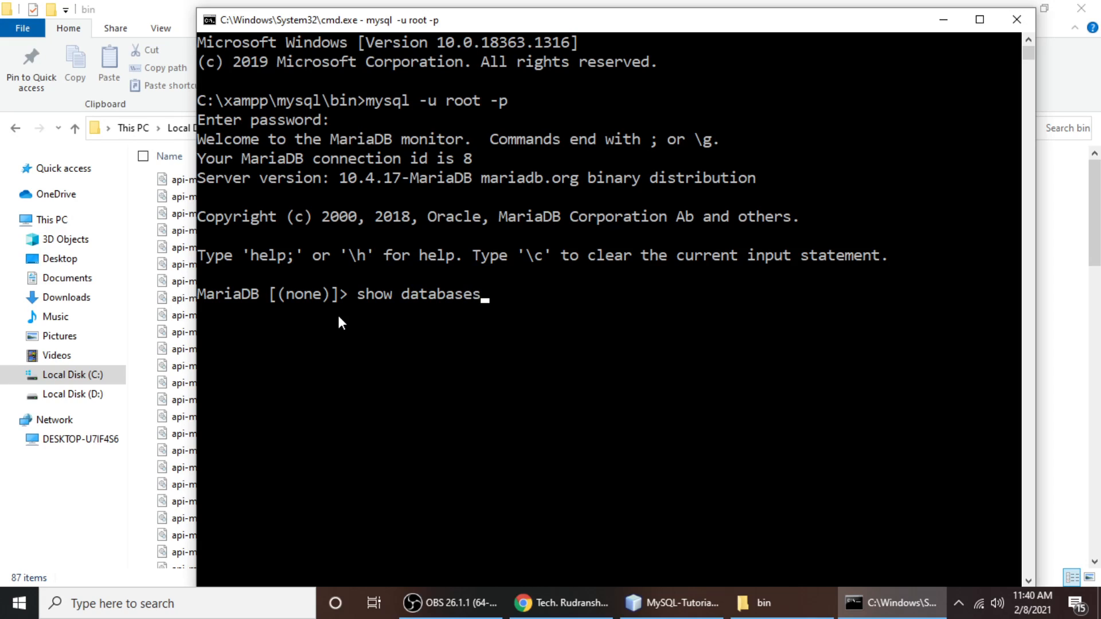
pyautogui.write(';')
pyautogui.moveTo(356, 298); pyautogui.dragTo(400, 298)
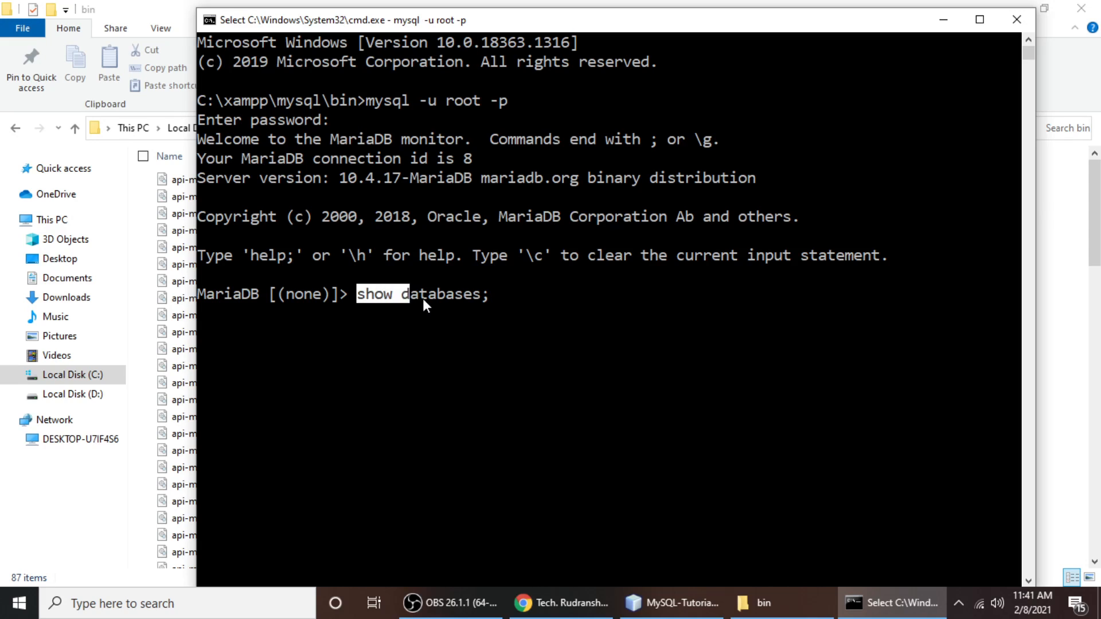
pyautogui.click(494, 302)
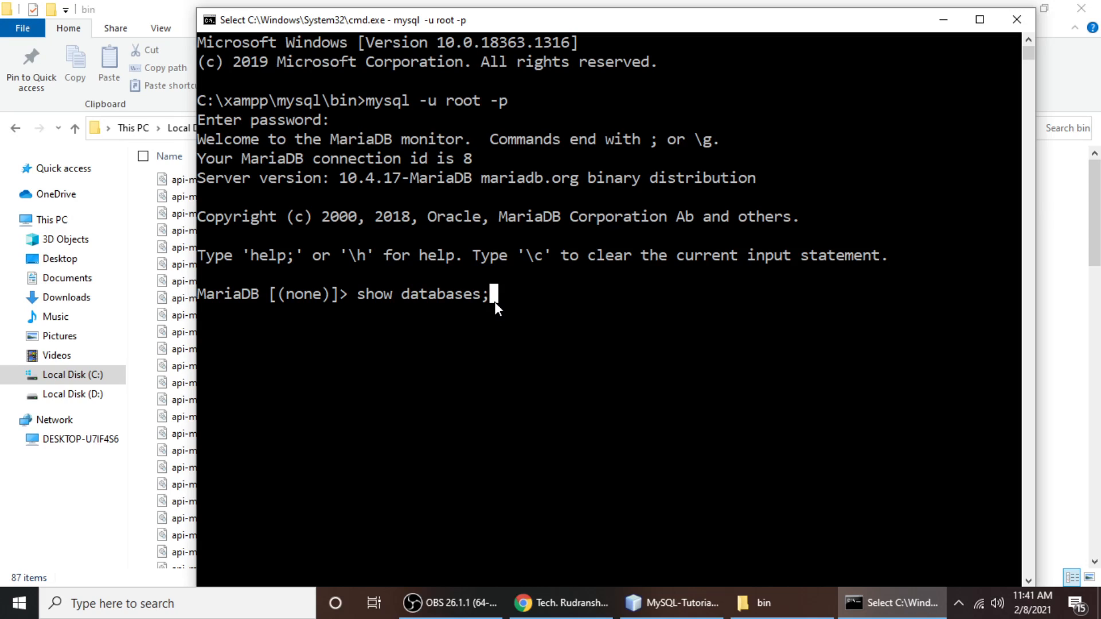
pyautogui.press('Left')
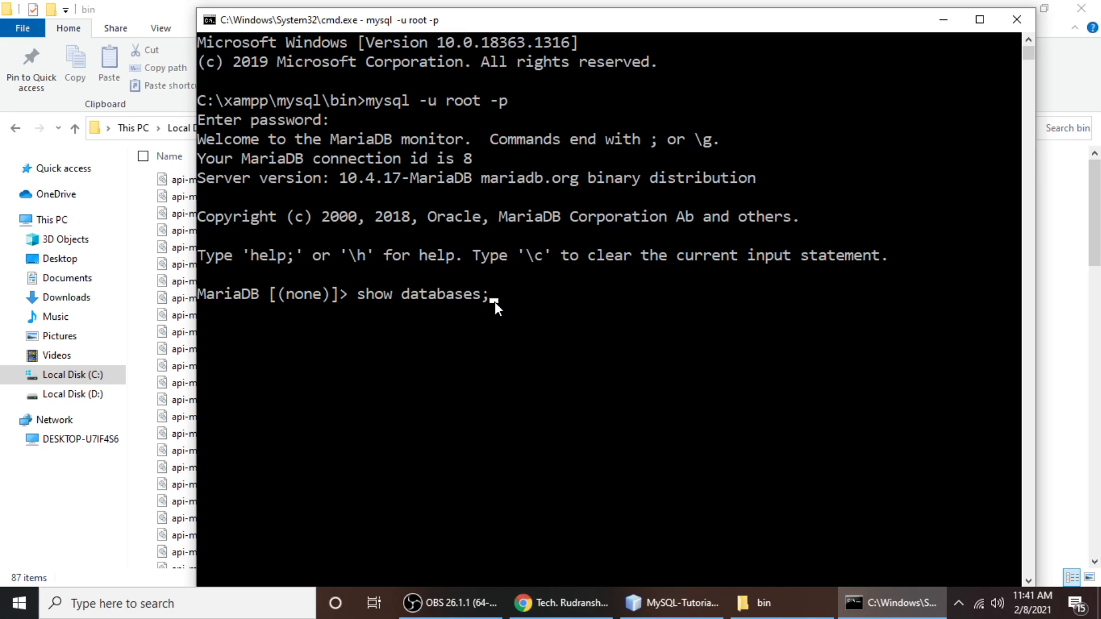
pyautogui.press('Return')
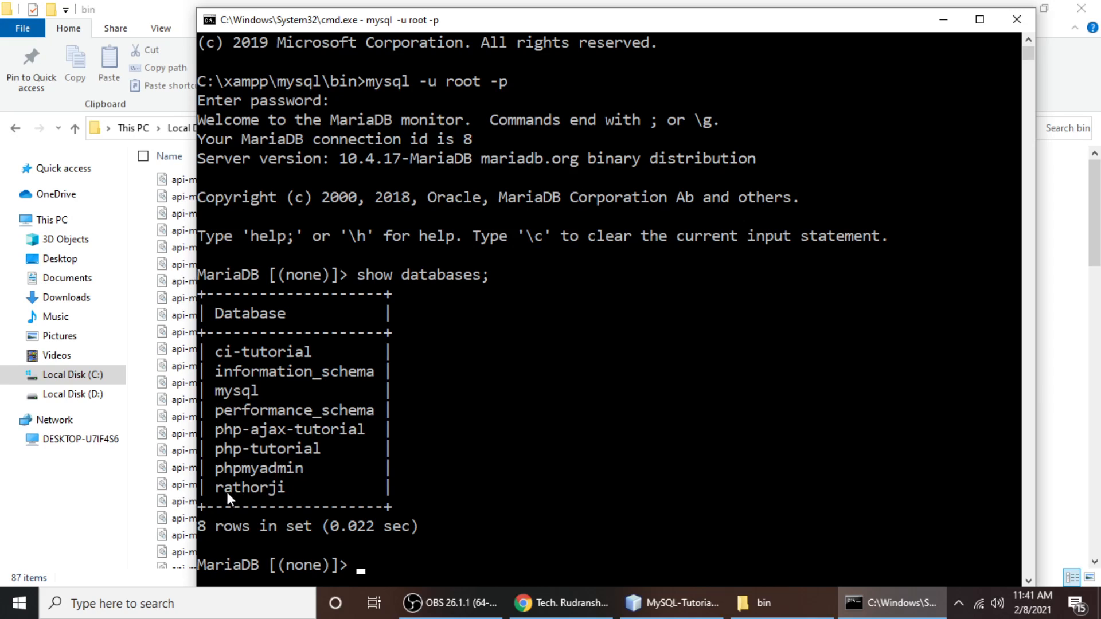
# - Point out the last database in the output and highlight the "show databases;" command in the command prompt
pyautogui.moveTo(217, 487); pyautogui.dragTo(298, 489)
pyautogui.click(298, 489)
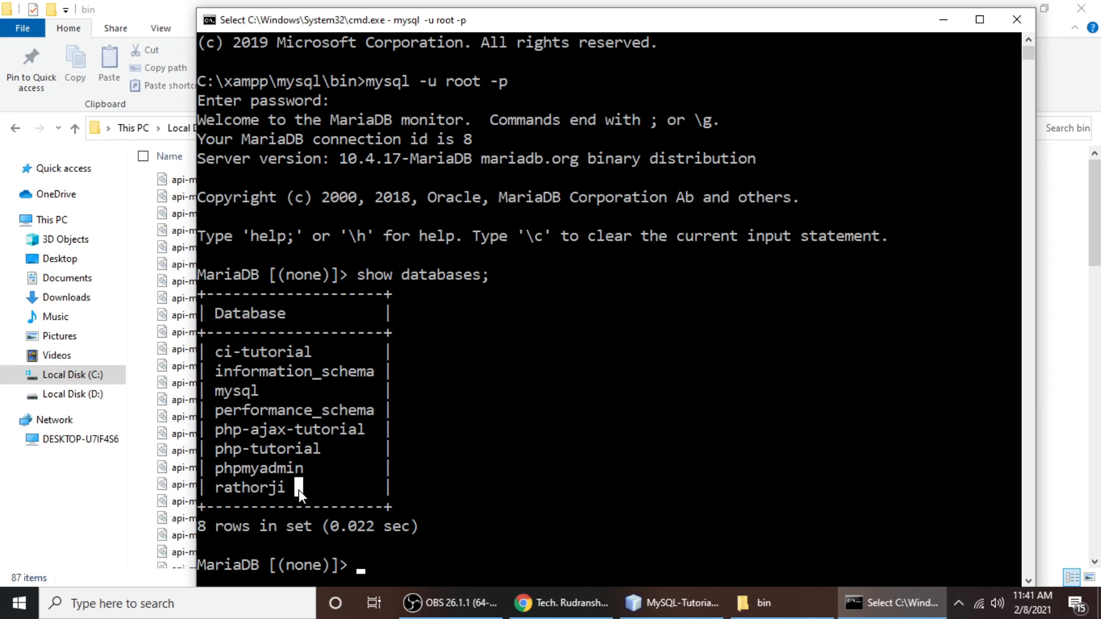
pyautogui.moveTo(360, 275); pyautogui.dragTo(494, 279)
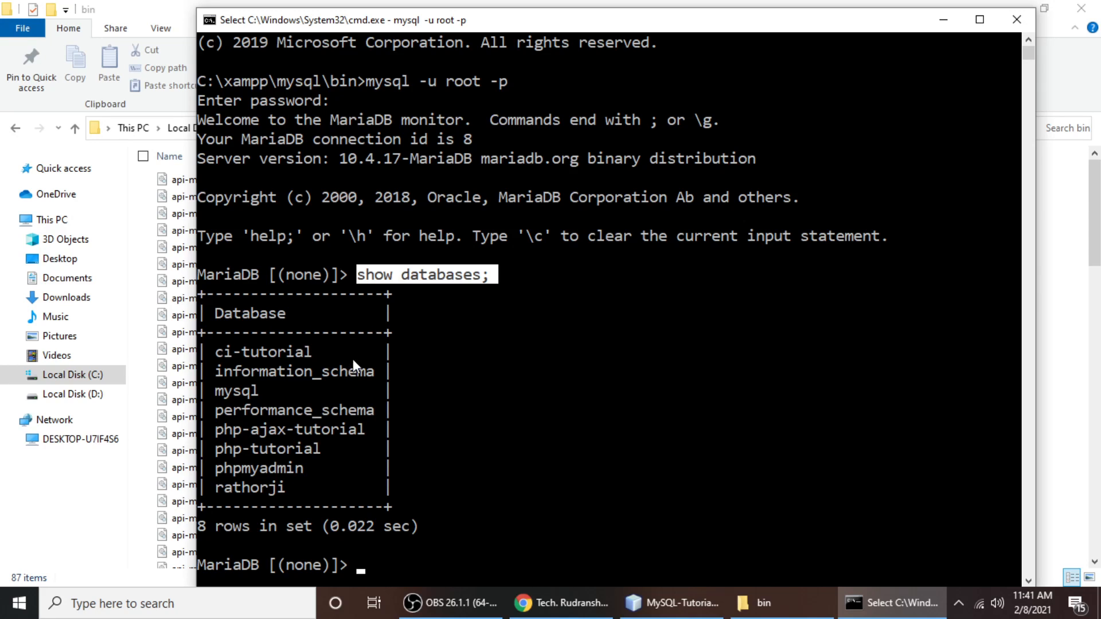
# - Bring up the XAMPP Control Panel from the system tray and start the Apache module
pyautogui.click(959, 602)
pyautogui.click(943, 507)
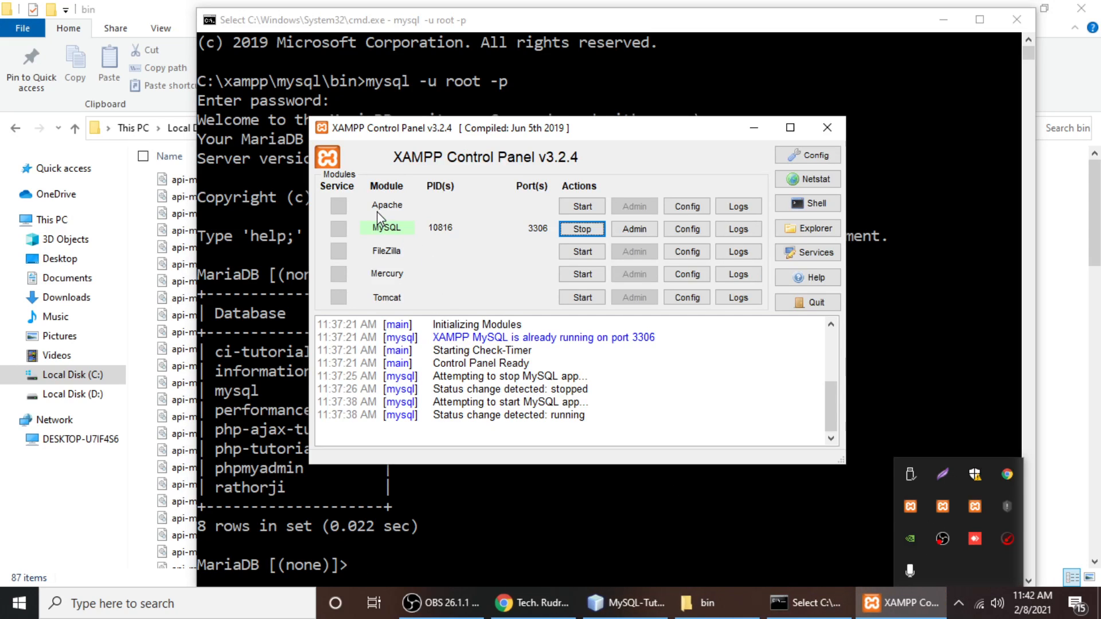
pyautogui.click(580, 208)
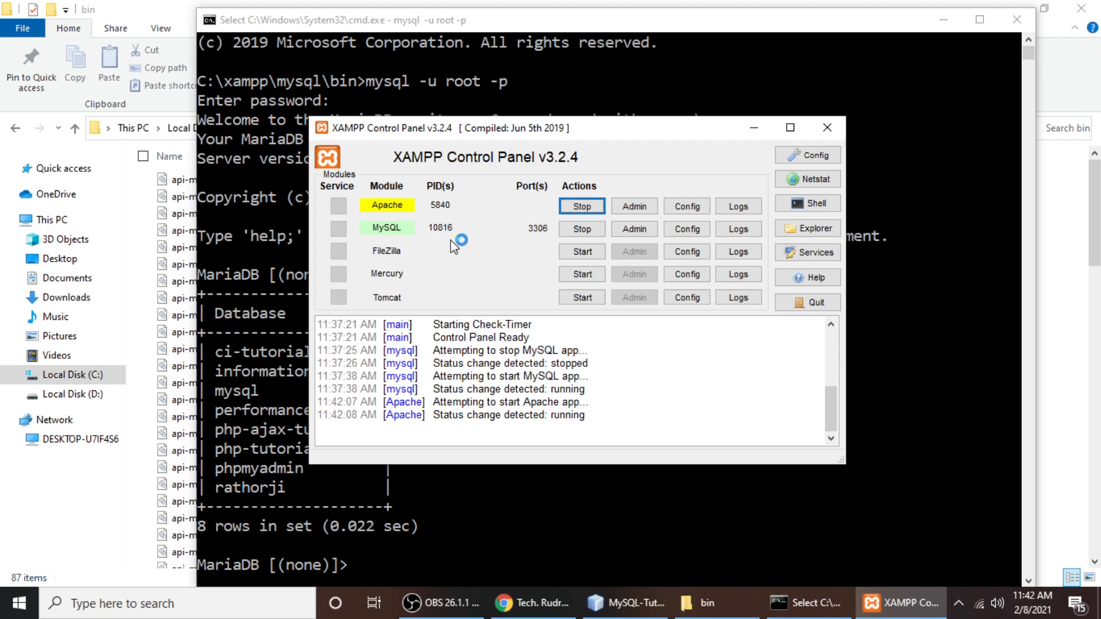
# - Switch to Chrome and open localhost/phpmyadmin in a new tab, highlighting the address while it loads
pyautogui.click(531, 603)
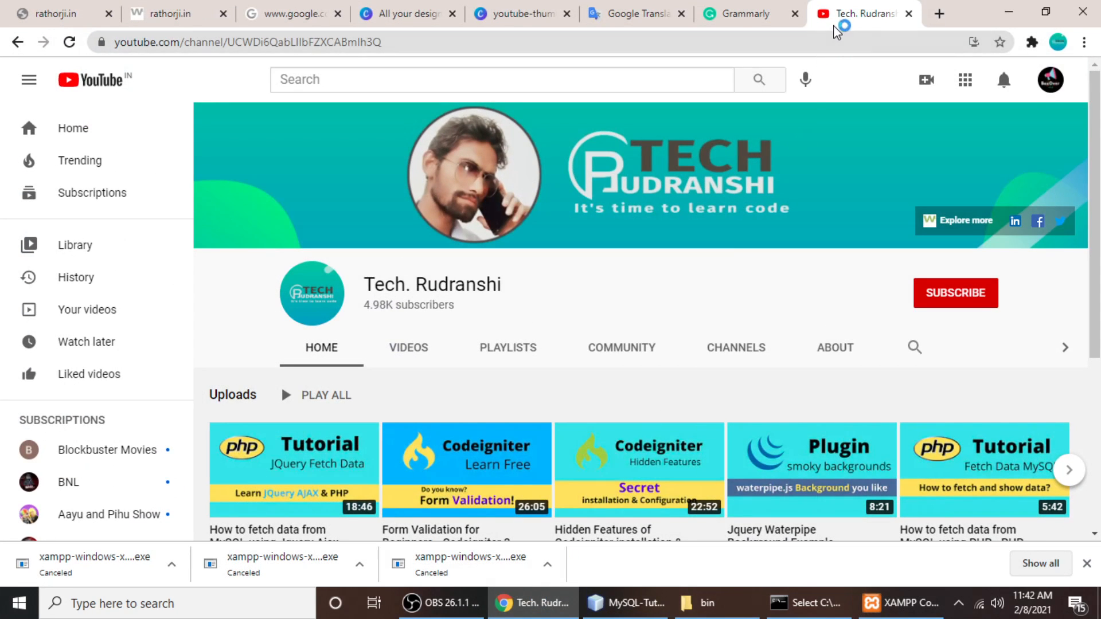
pyautogui.click(939, 15)
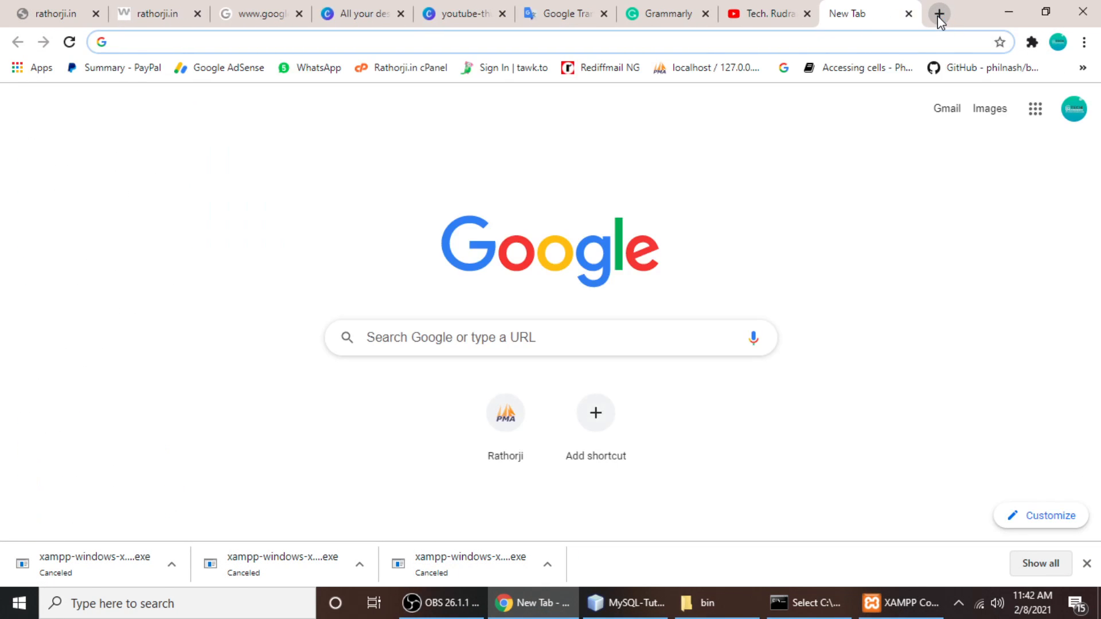
pyautogui.write('localhos')
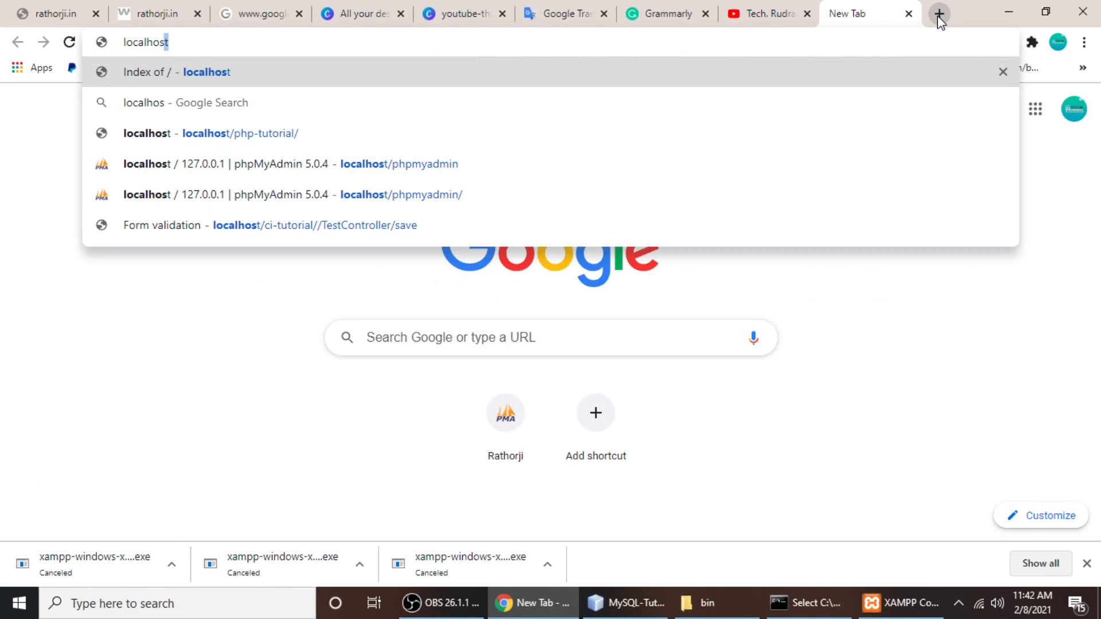
pyautogui.write('t/phpmyad')
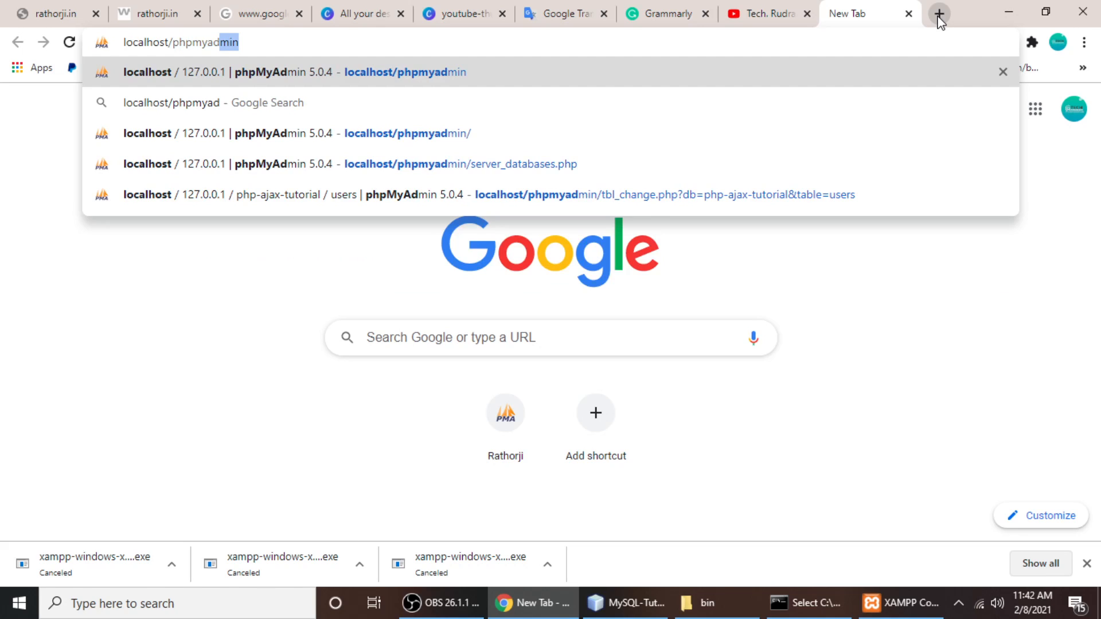
pyautogui.write('min')
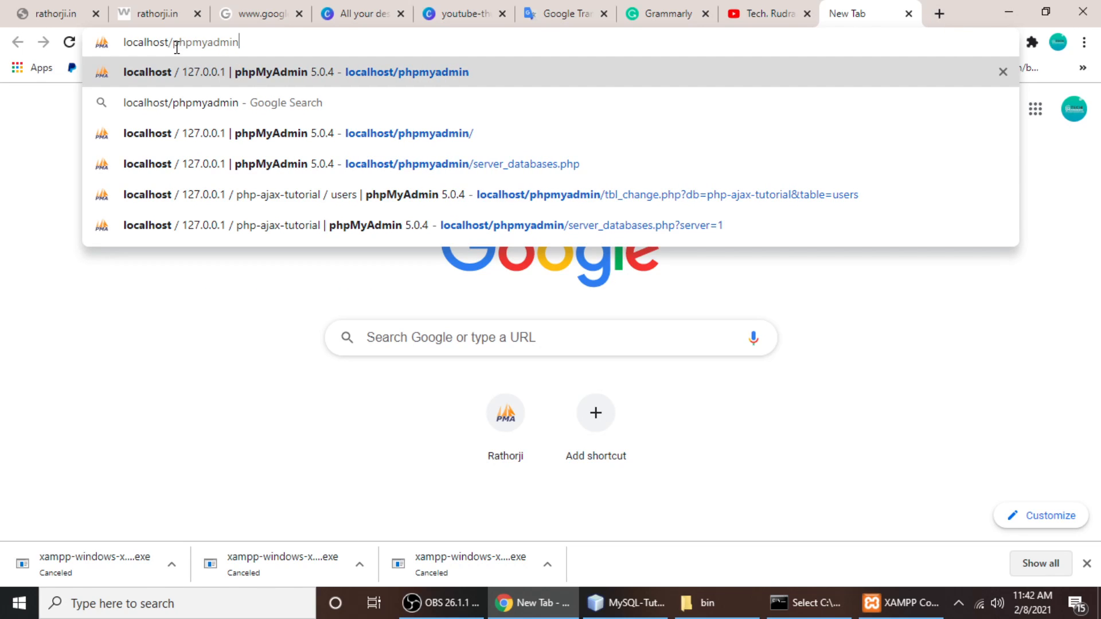
pyautogui.press('Return')
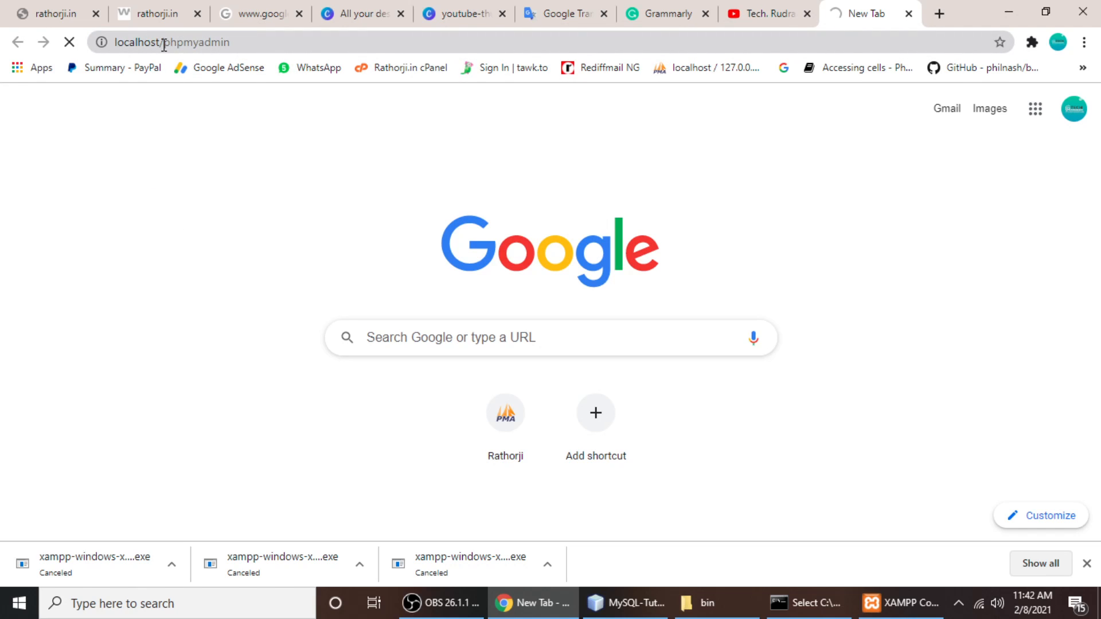
pyautogui.moveTo(164, 45); pyautogui.dragTo(238, 43)
pyautogui.click(223, 44)
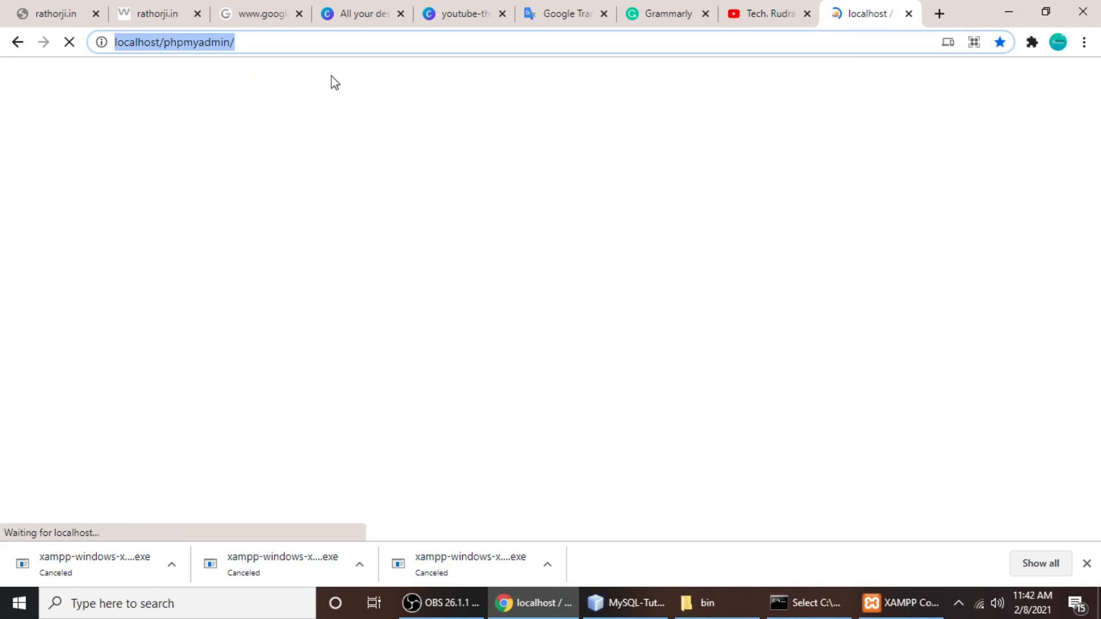
pyautogui.click(248, 42)
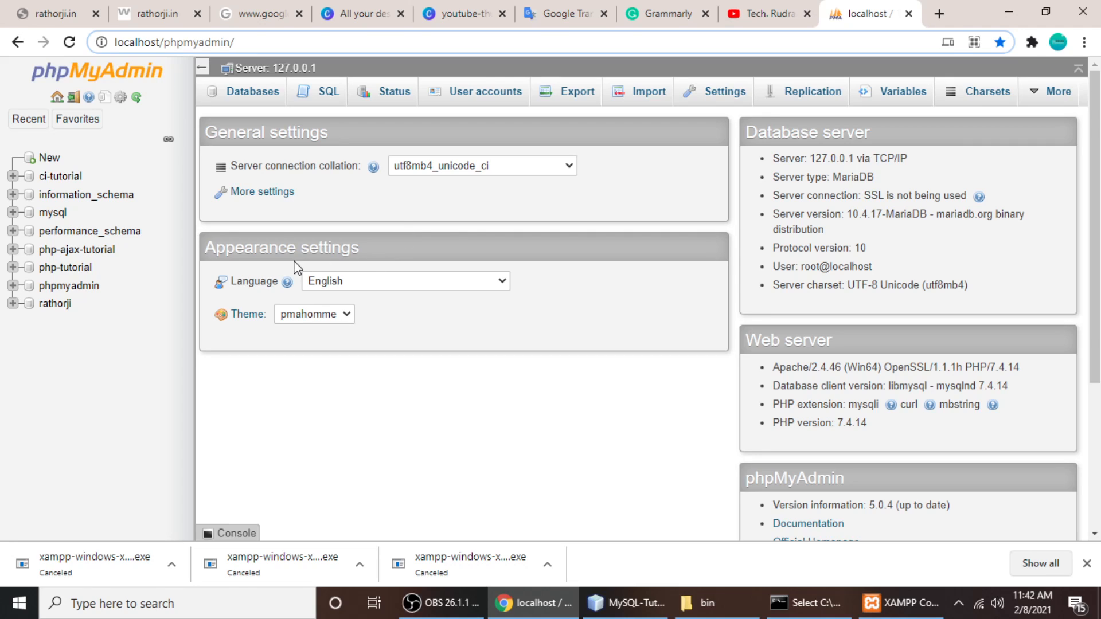
pyautogui.click(407, 444)
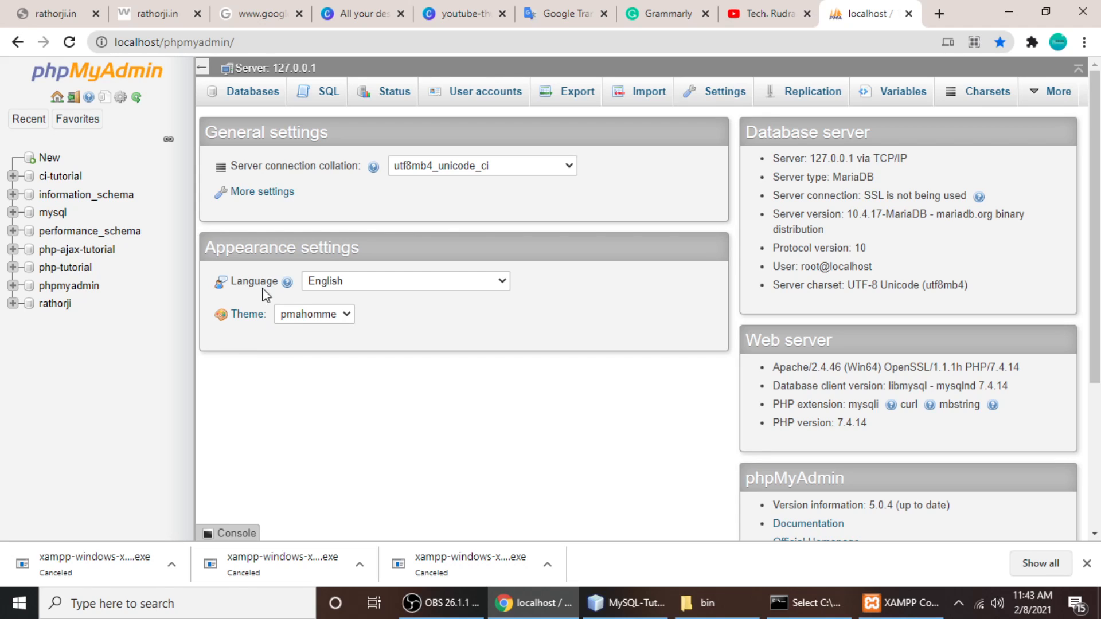
# - Open the Databases page in phpMyAdmin and compare its list with the command prompt output by moving the prompt window beside it
pyautogui.click(248, 103)
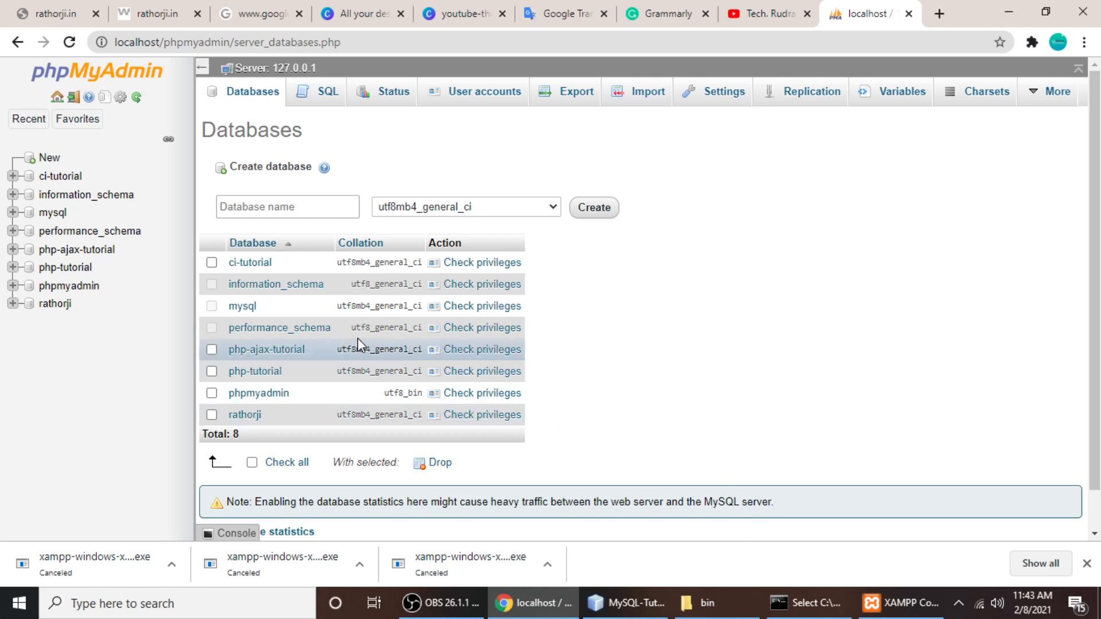
pyautogui.click(808, 602)
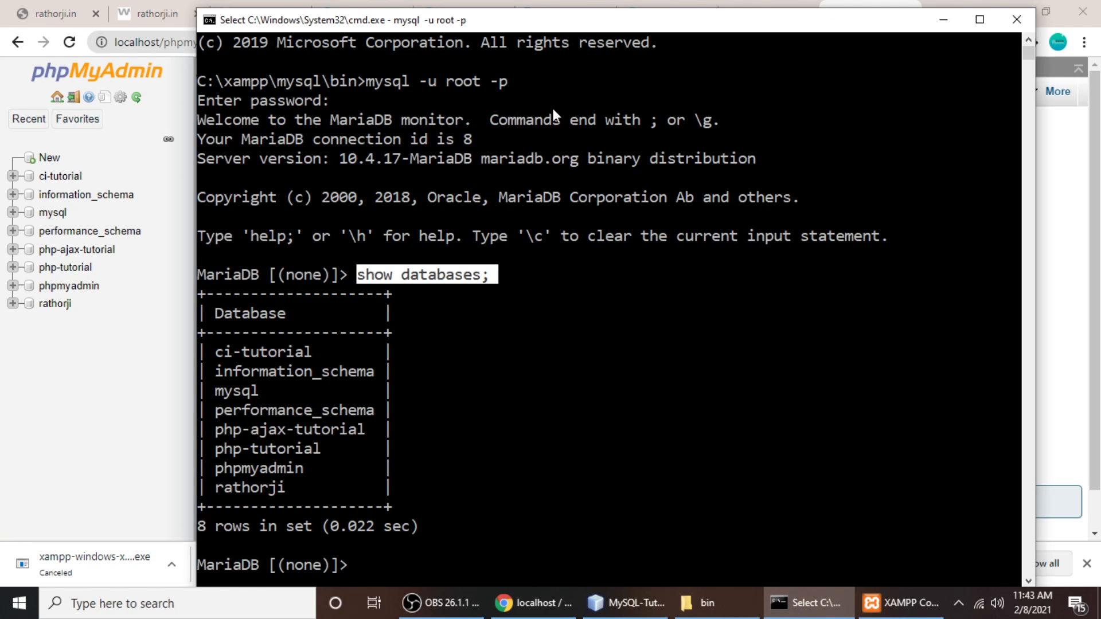
pyautogui.moveTo(421, 29); pyautogui.dragTo(738, 22)
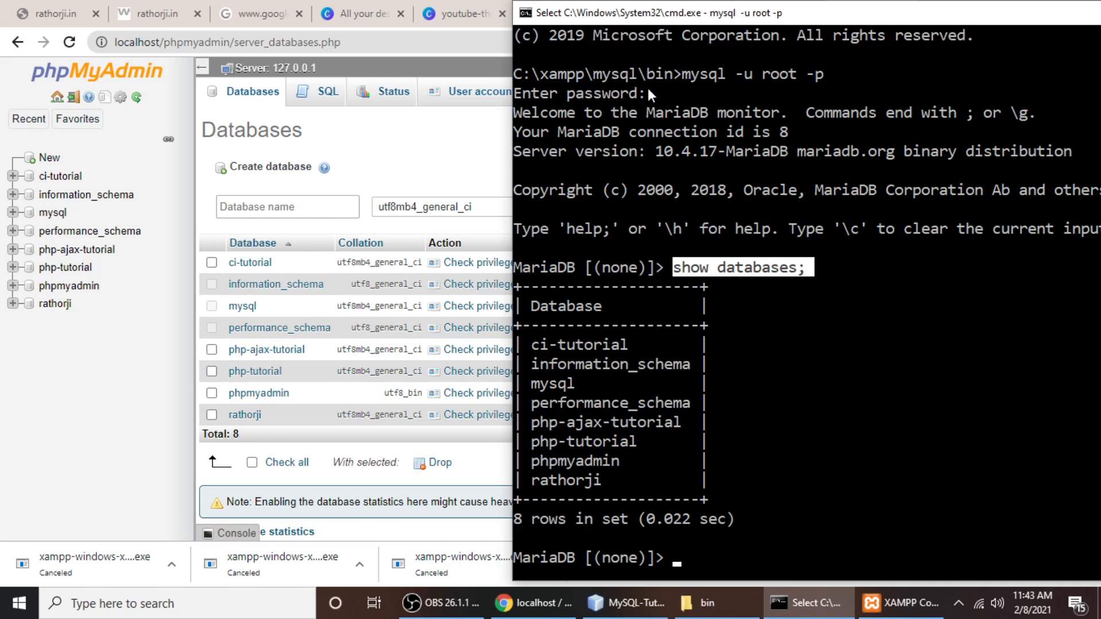
pyautogui.moveTo(633, 16); pyautogui.dragTo(648, 14)
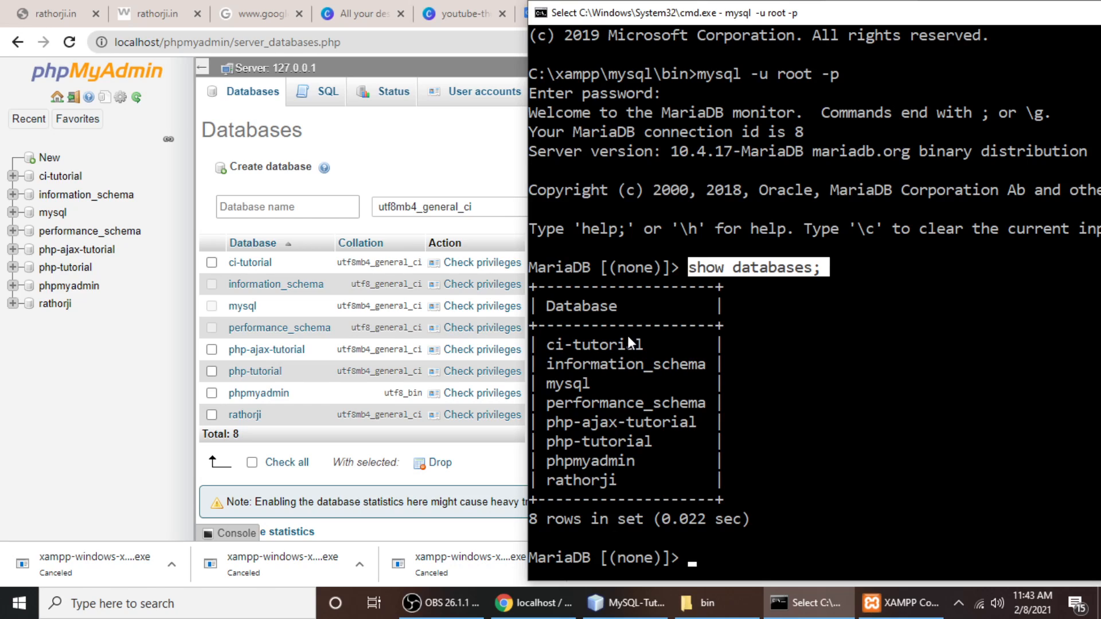
pyautogui.moveTo(818, 12); pyautogui.dragTo(488, 21)
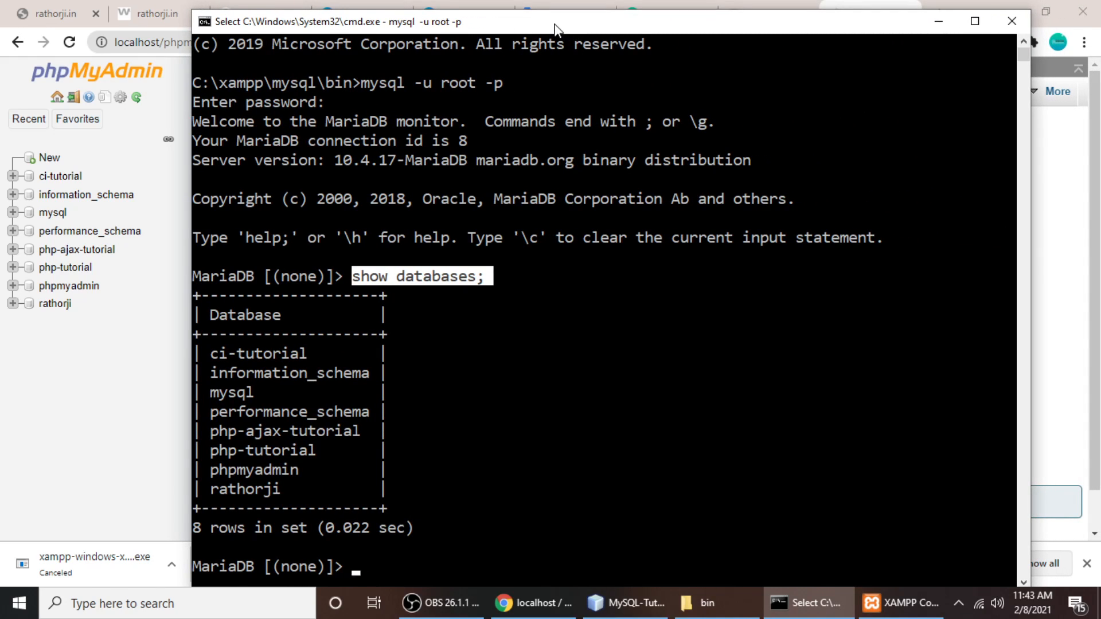
pyautogui.moveTo(554, 24); pyautogui.dragTo(523, 17)
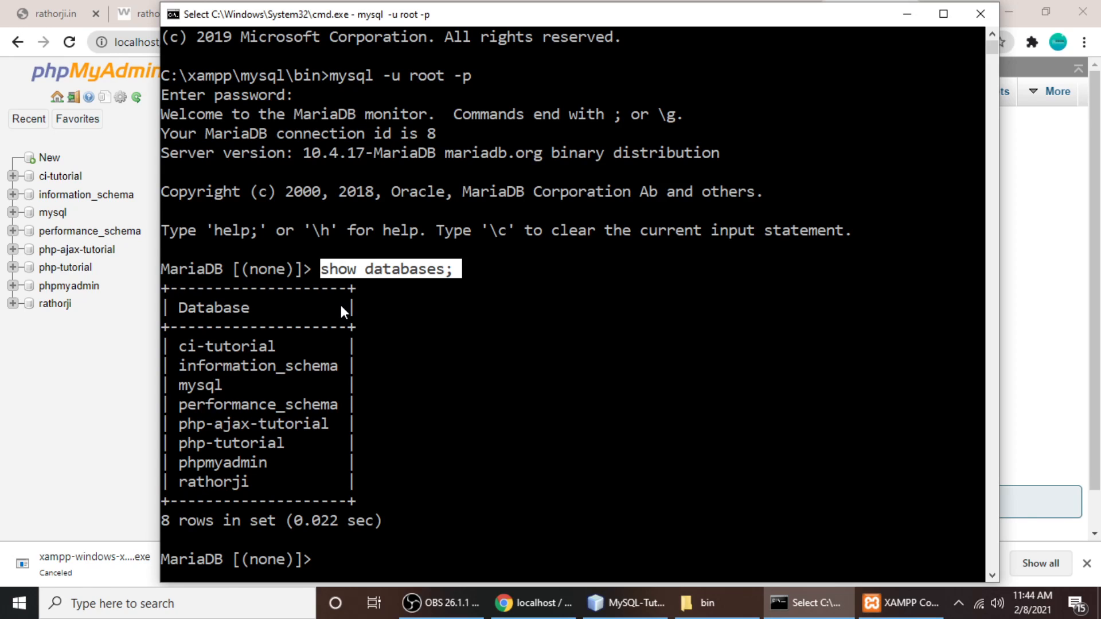
pyautogui.moveTo(429, 15); pyautogui.dragTo(837, 27)
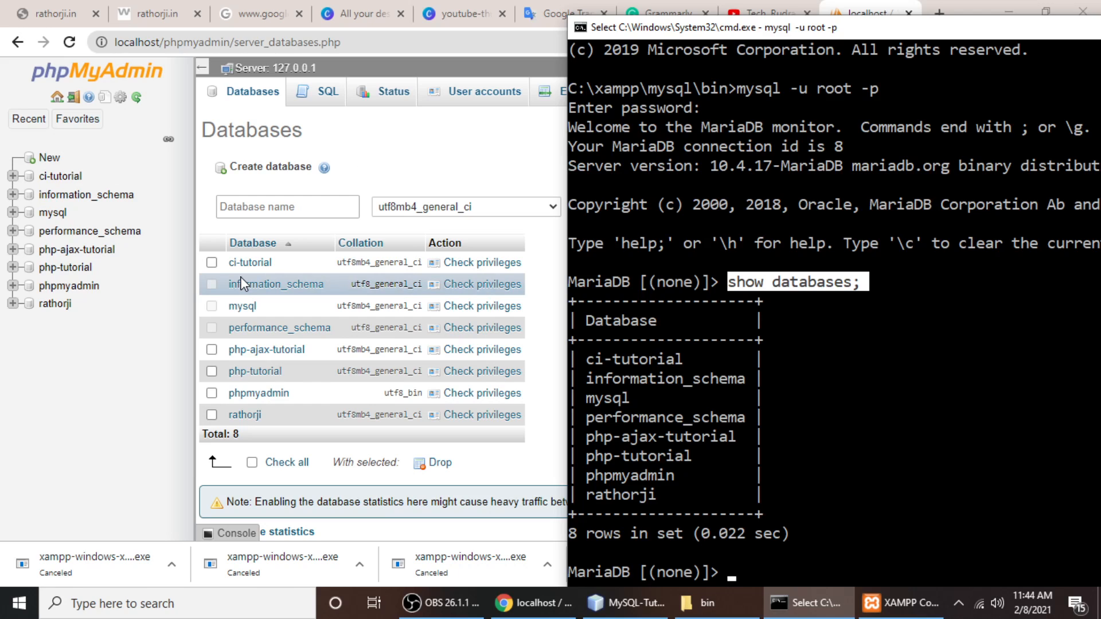
pyautogui.moveTo(863, 29); pyautogui.dragTo(461, 16)
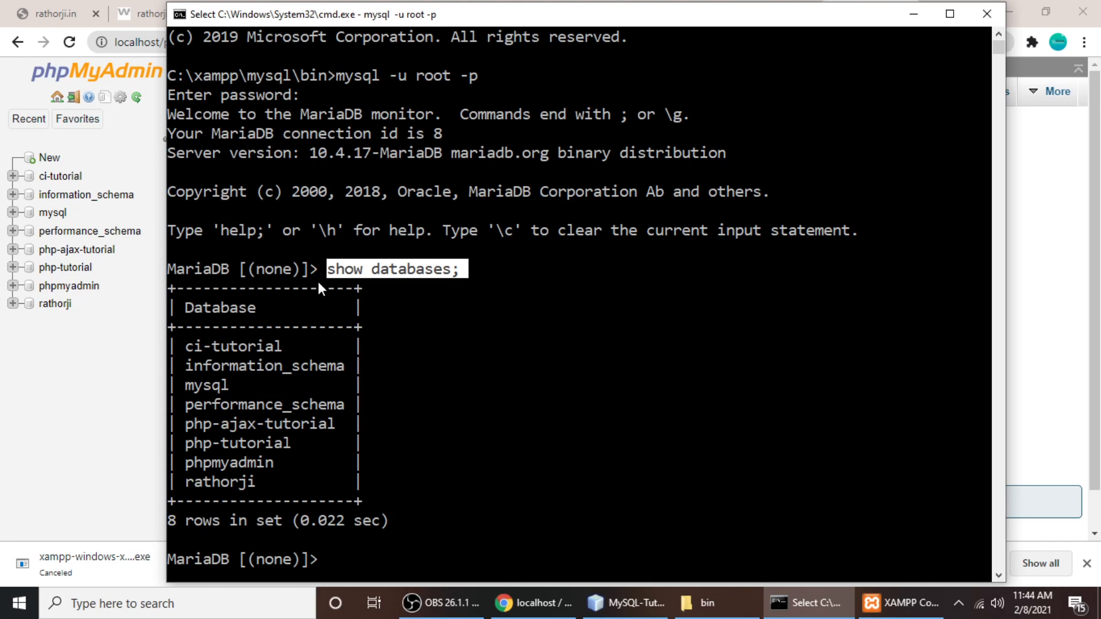
pyautogui.moveTo(410, 16)
pyautogui.mouseDown()
pyautogui.moveTo(792, 20)
pyautogui.moveTo(416, 31)
pyautogui.mouseUp()
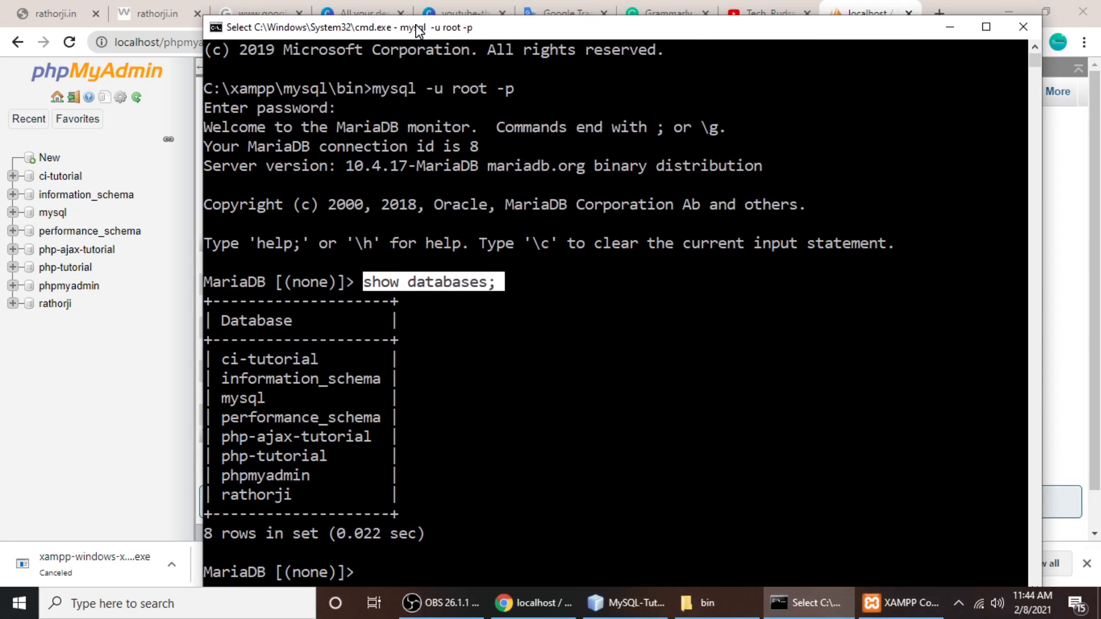
# - Minimize the command prompt and show the Tech. Rudranshi YouTube channel page in Chrome
pyautogui.click(949, 27)
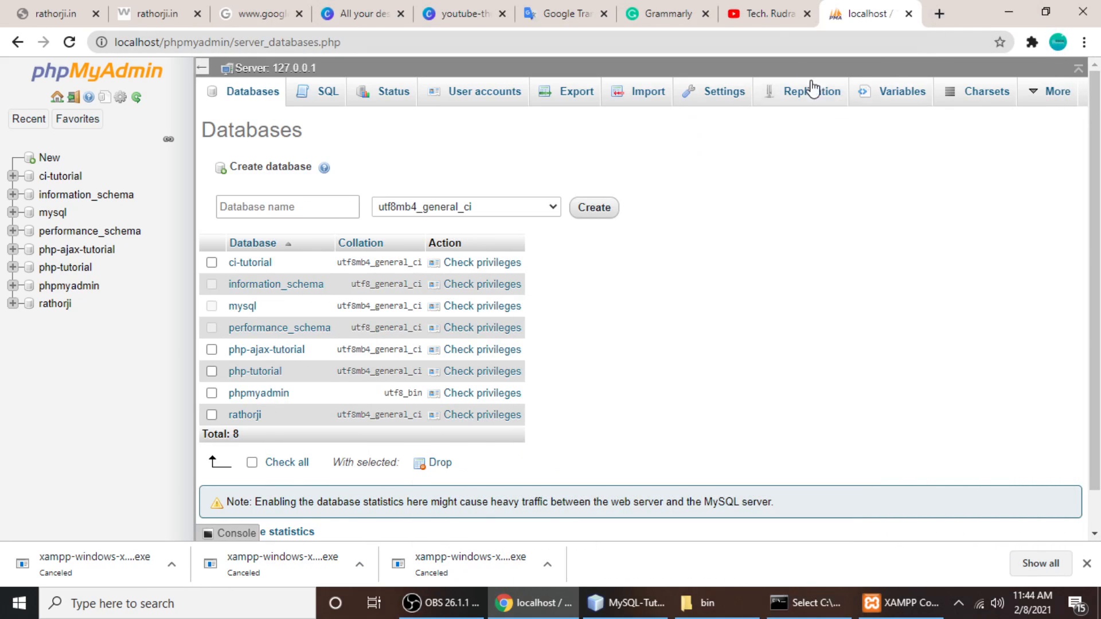
pyautogui.click(770, 8)
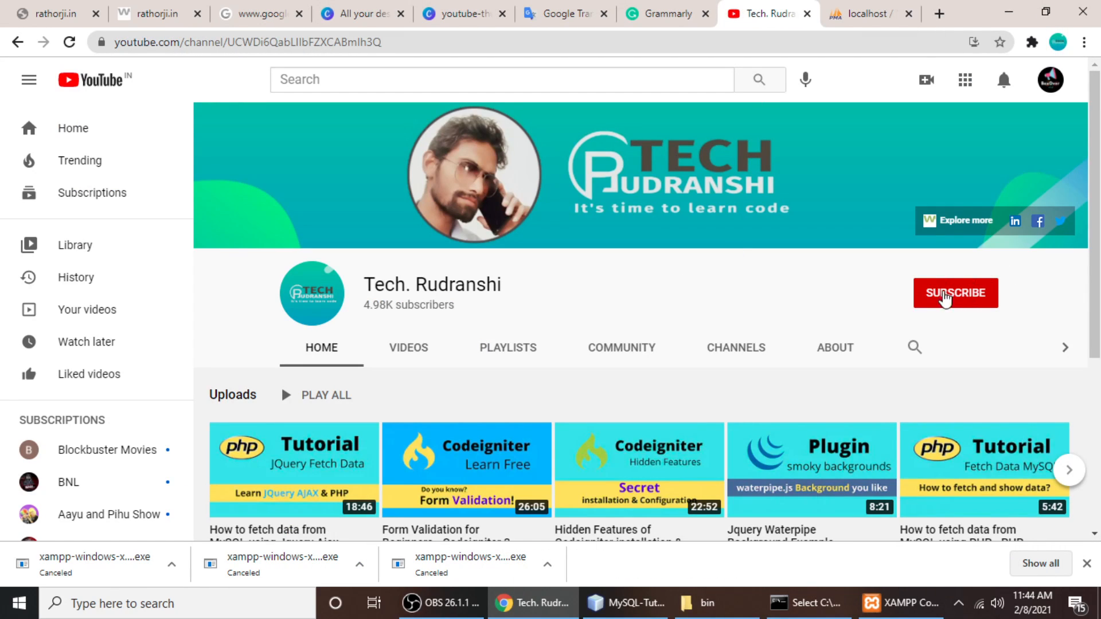